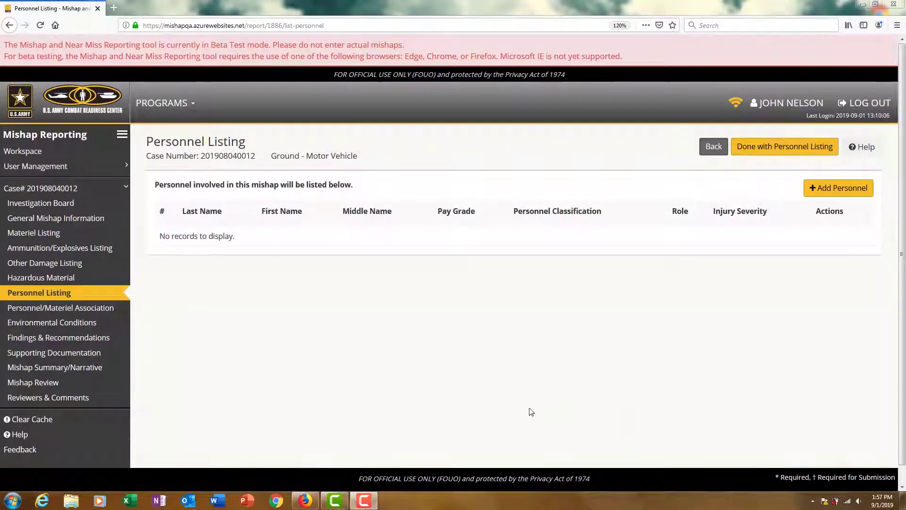
# Check the Materiel Listing, then start a new personnel entry from the empty Personnel Listing
pyautogui.click(47, 236)
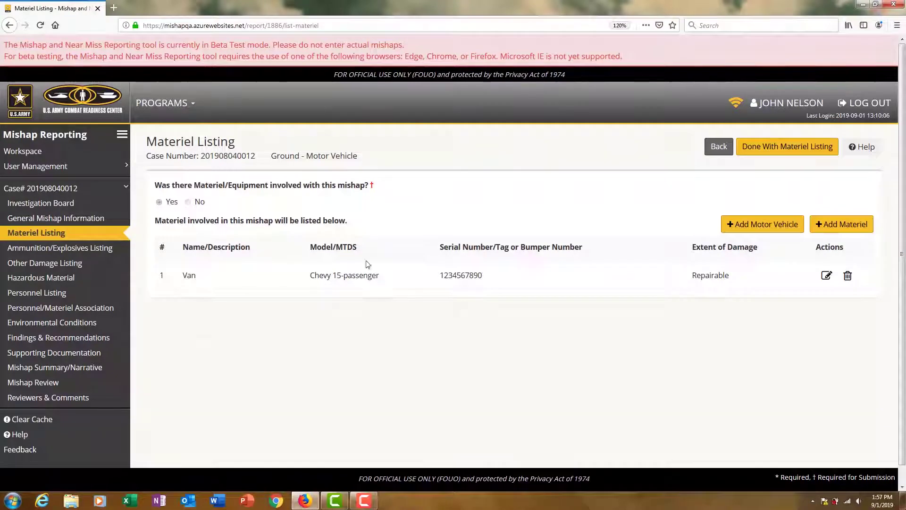
pyautogui.click(64, 294)
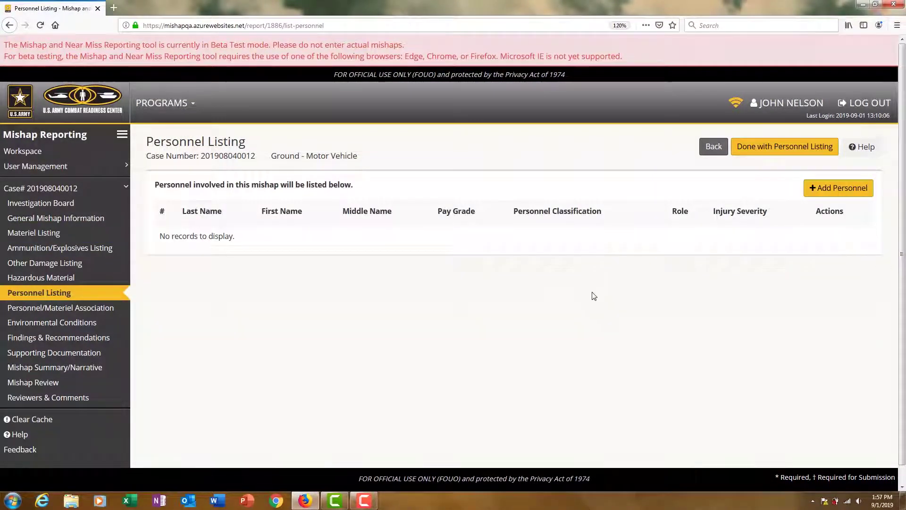
pyautogui.click(831, 192)
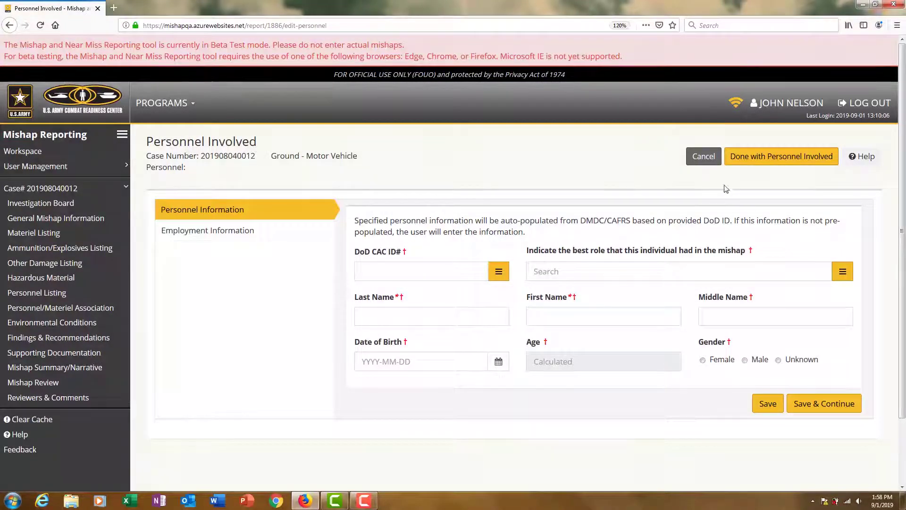
# Open the DMDC Personnel Listing lookup from the DoD CAC ID# field
pyautogui.click(456, 276)
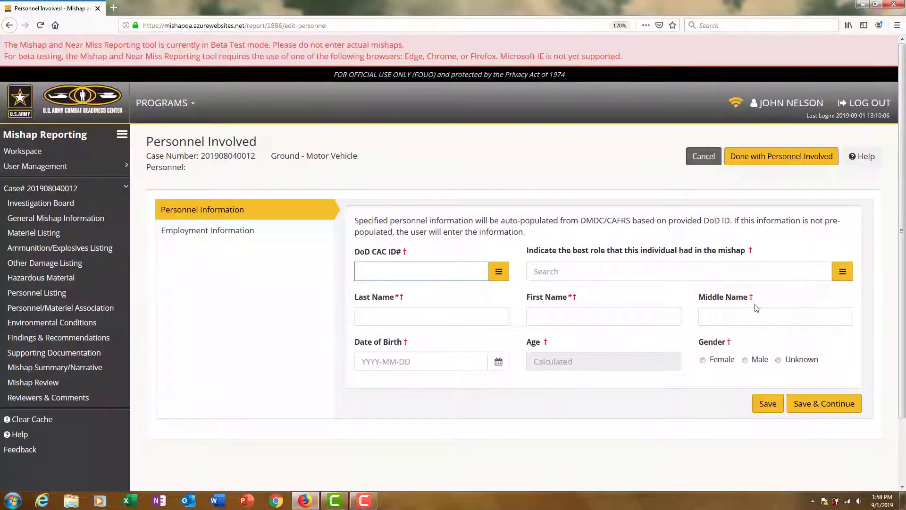
pyautogui.click(499, 272)
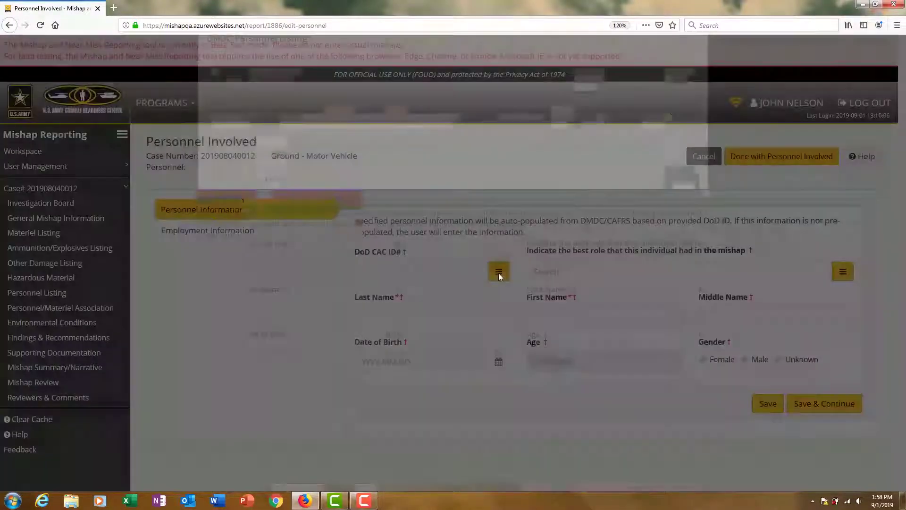
# Search DMDC by the person's e-mail address and add the single matching record to the form
pyautogui.click(236, 103)
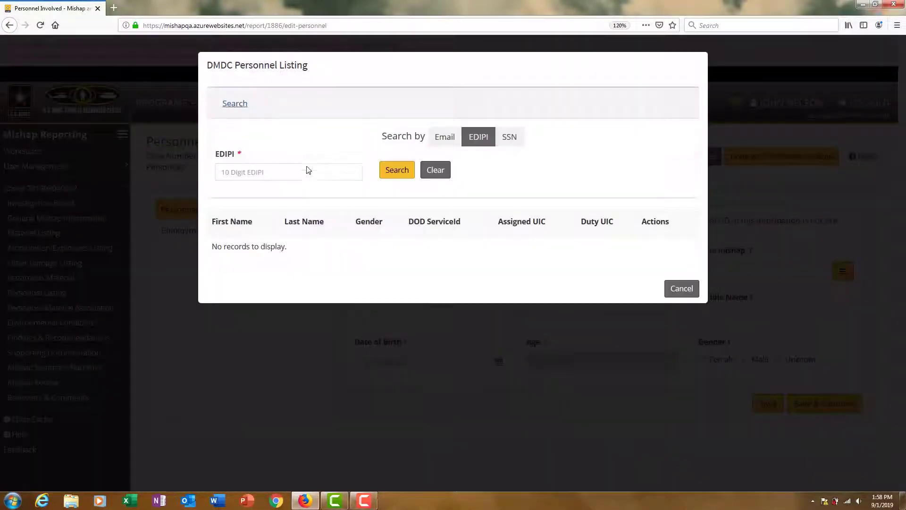
pyautogui.click(438, 142)
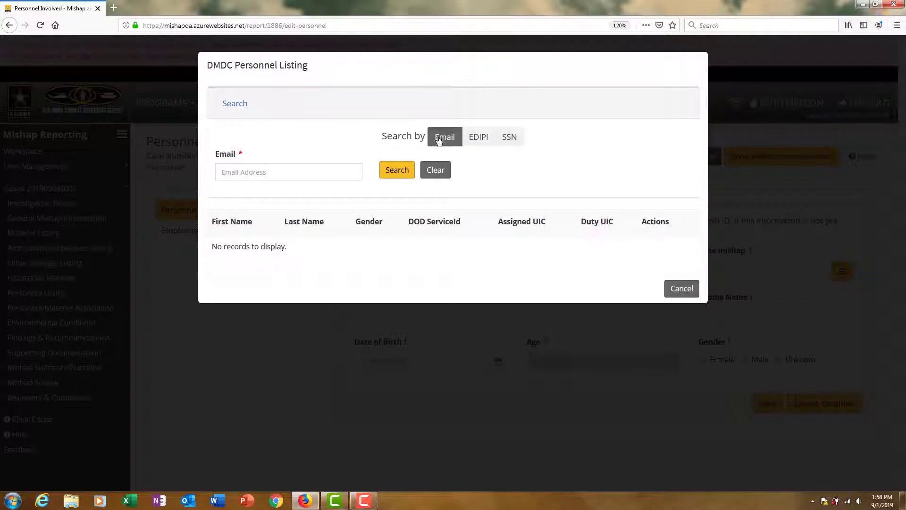
pyautogui.click(476, 140)
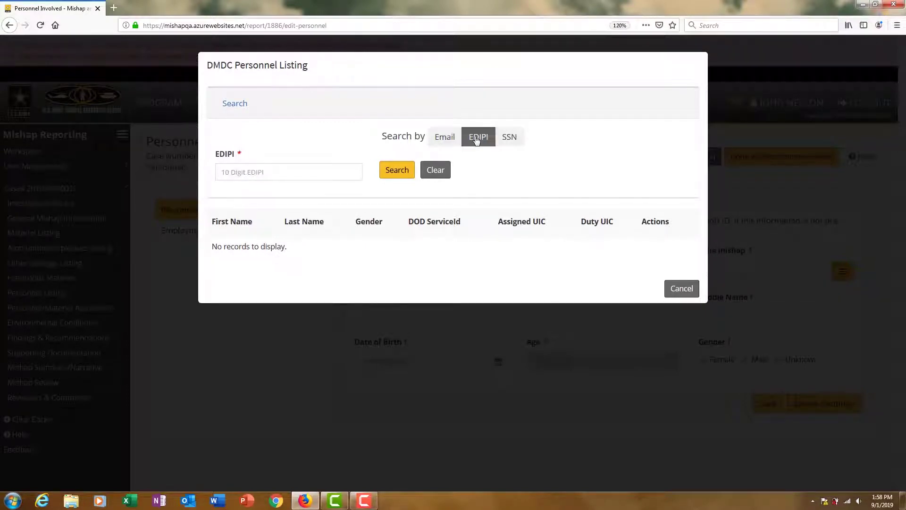
pyautogui.click(512, 141)
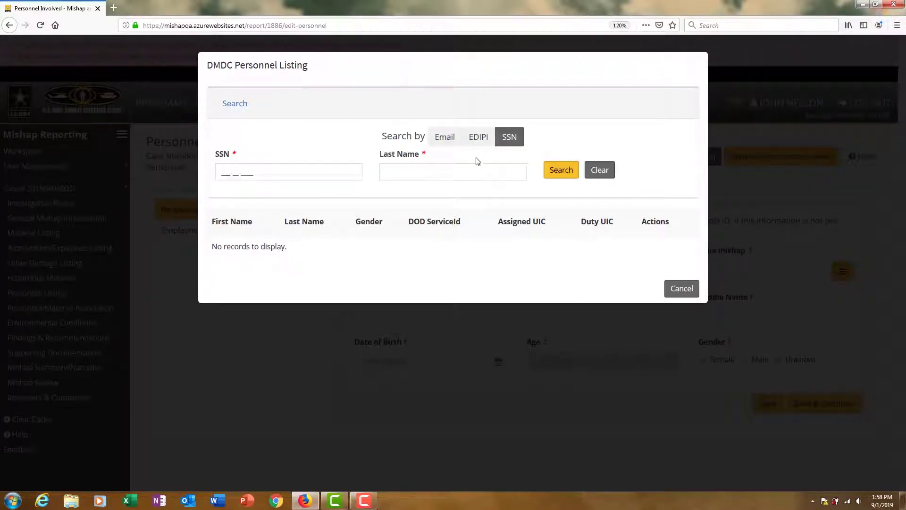
pyautogui.click(442, 139)
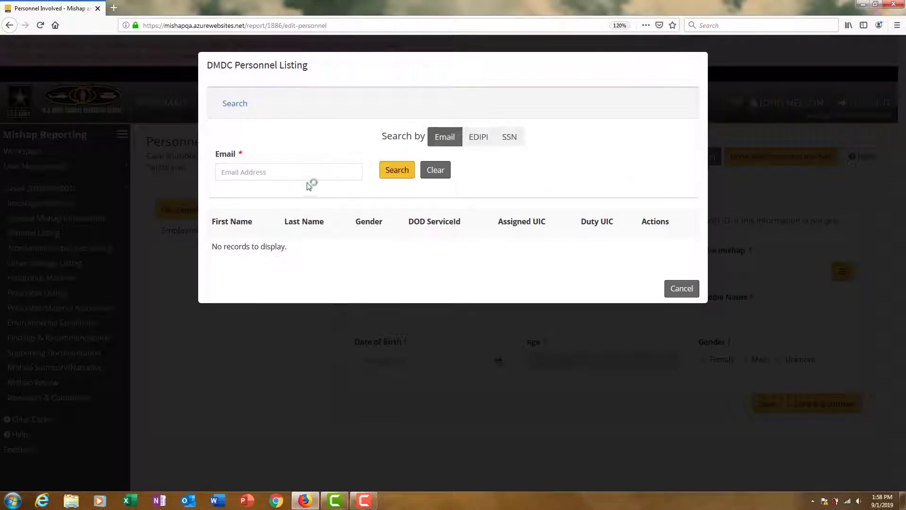
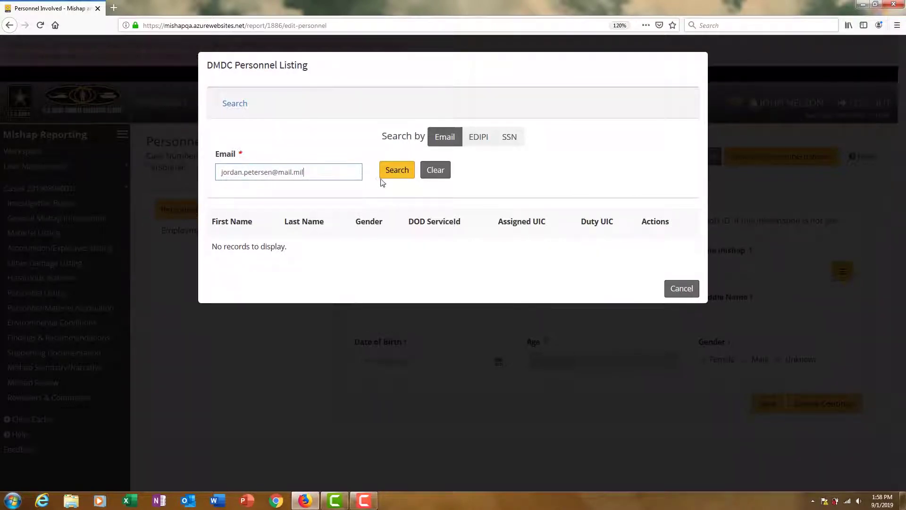
pyautogui.click(384, 169)
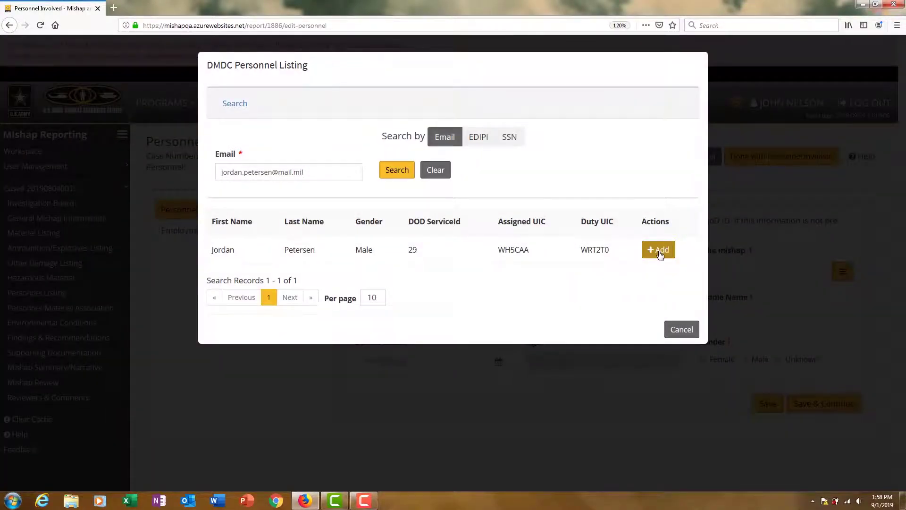
pyautogui.click(658, 250)
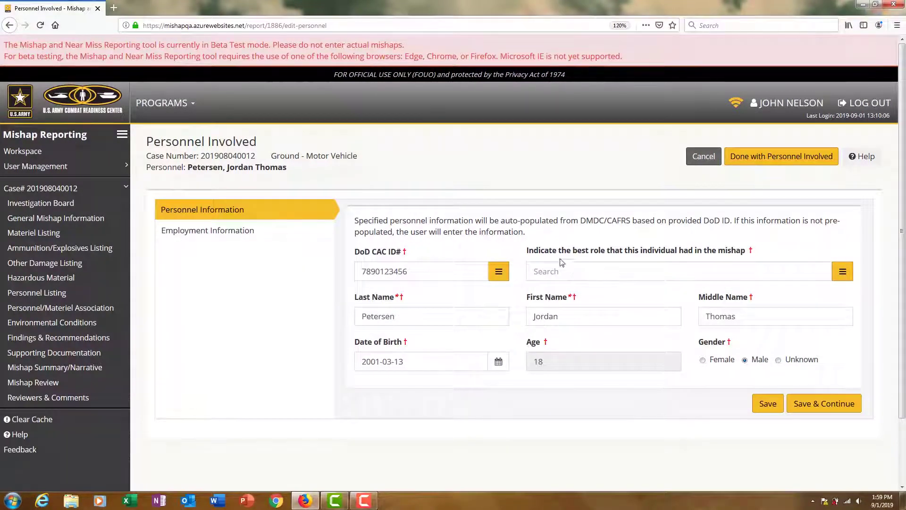
# Assign the Directly/Physically Involved role and mark the person as injured
pyautogui.click(841, 273)
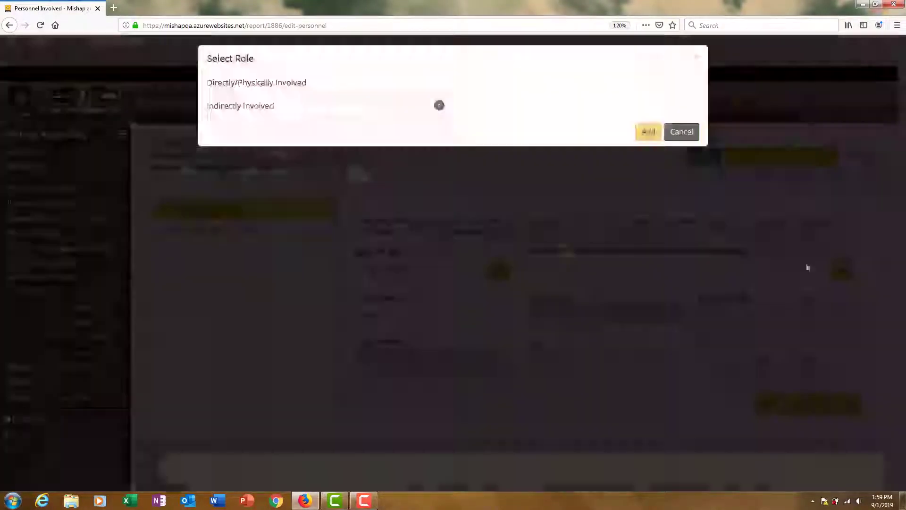
pyautogui.click(260, 94)
pyautogui.click(647, 139)
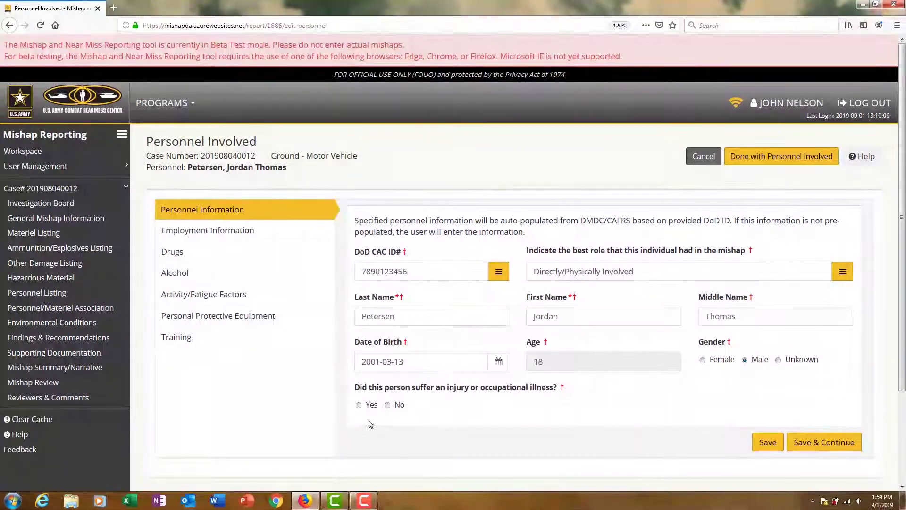
pyautogui.click(360, 405)
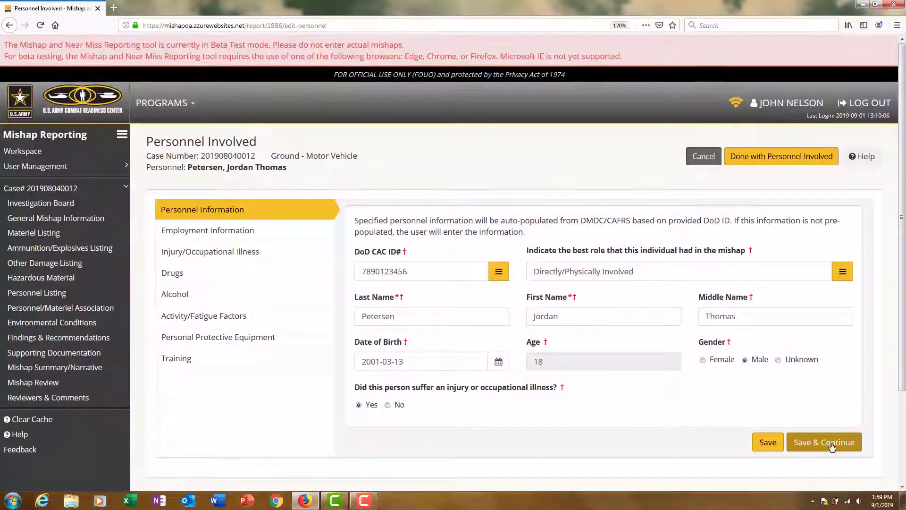
pyautogui.click(229, 233)
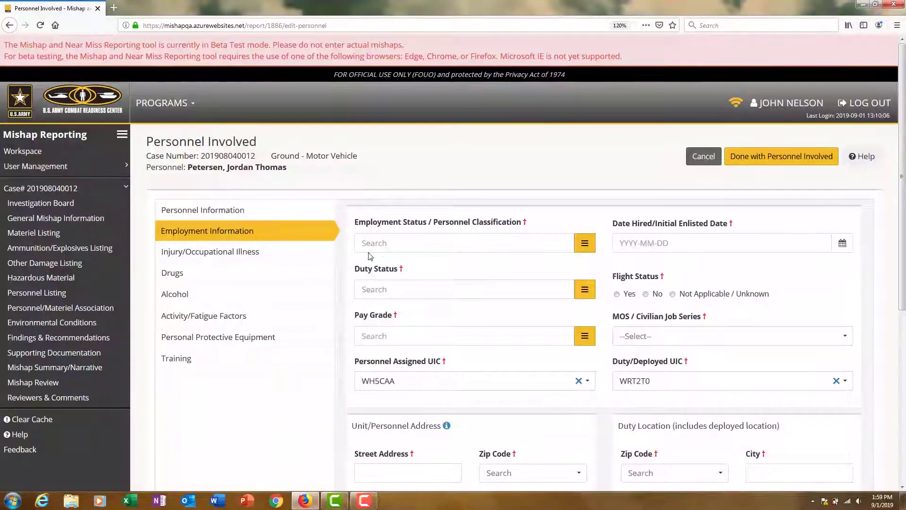
# Set employment status to DoD U.S. Army Military, Army - Active, and duty status On Duty / Non-TDY
pyautogui.click(585, 244)
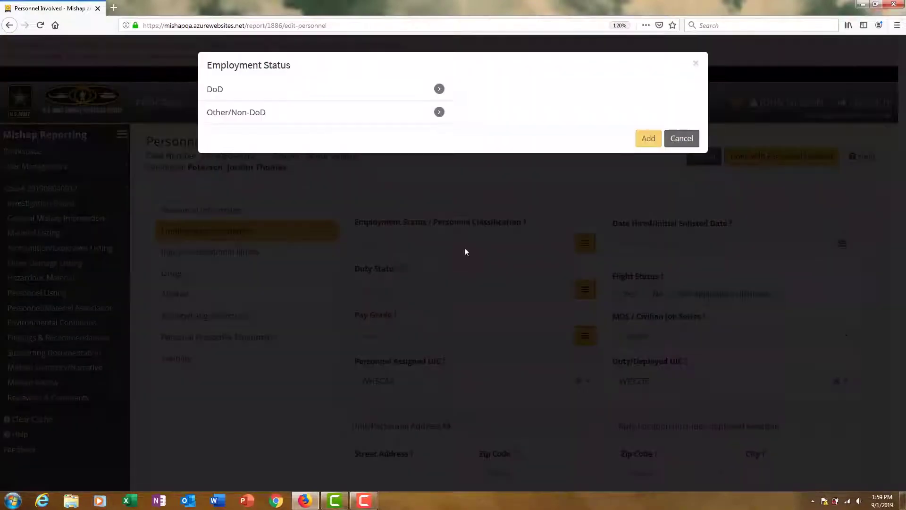
pyautogui.click(236, 92)
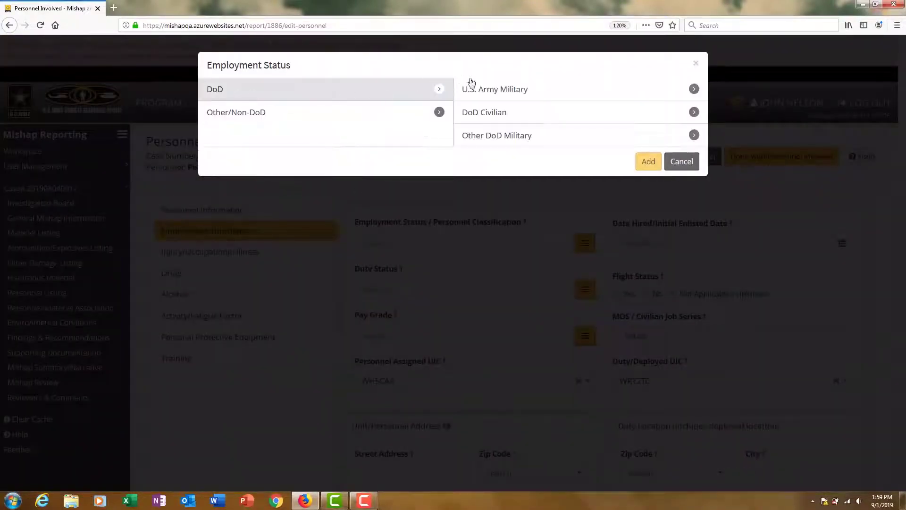
pyautogui.click(489, 93)
pyautogui.click(570, 94)
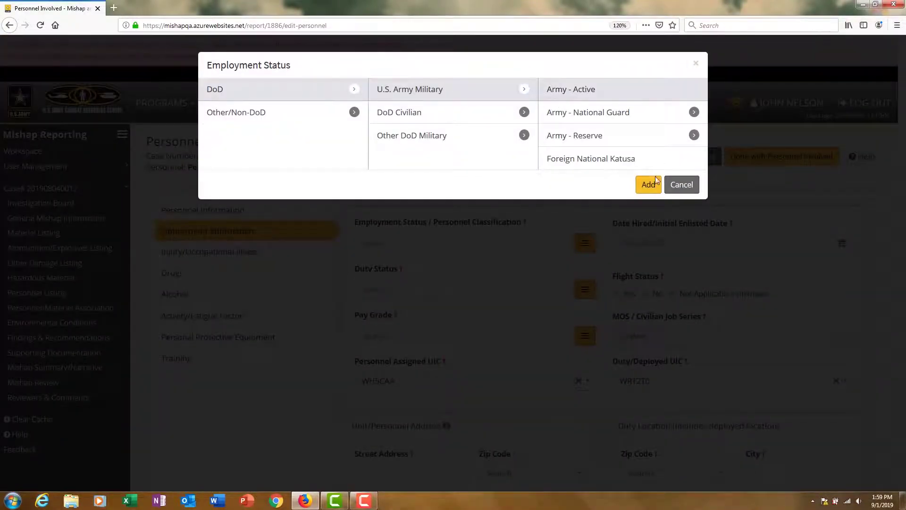
pyautogui.click(648, 184)
pyautogui.click(584, 302)
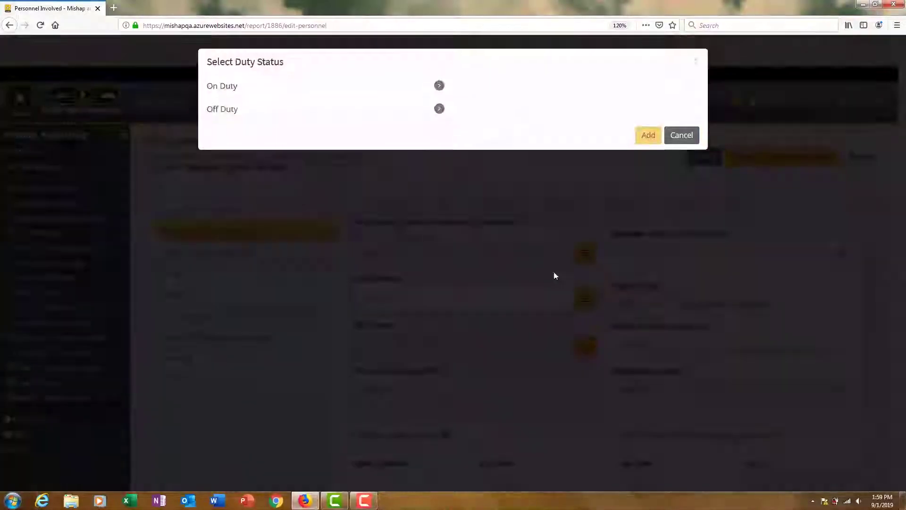
pyautogui.click(264, 92)
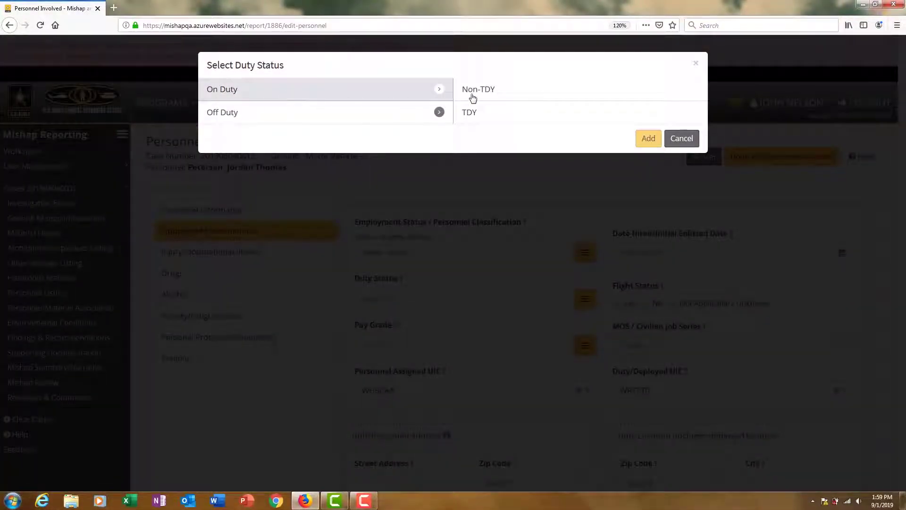
pyautogui.click(472, 97)
pyautogui.click(647, 140)
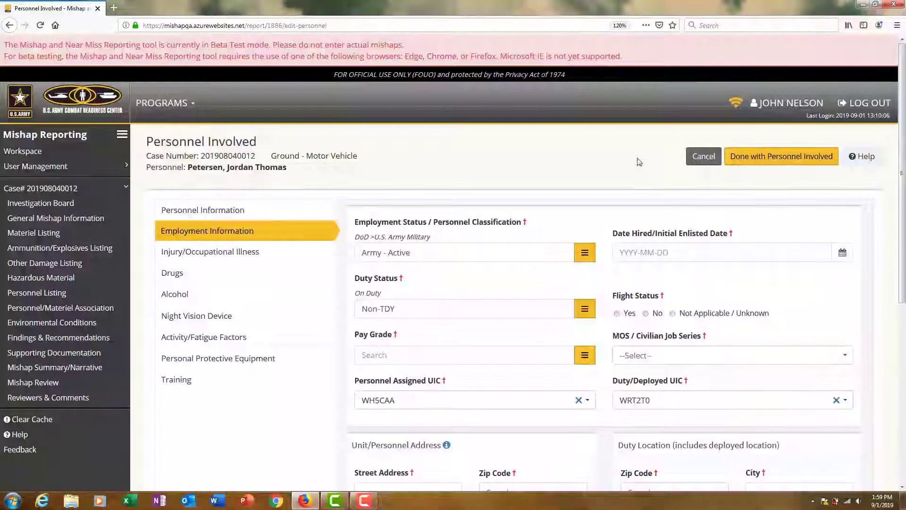
# Set the hire date to 2019-02-10
pyautogui.click(841, 253)
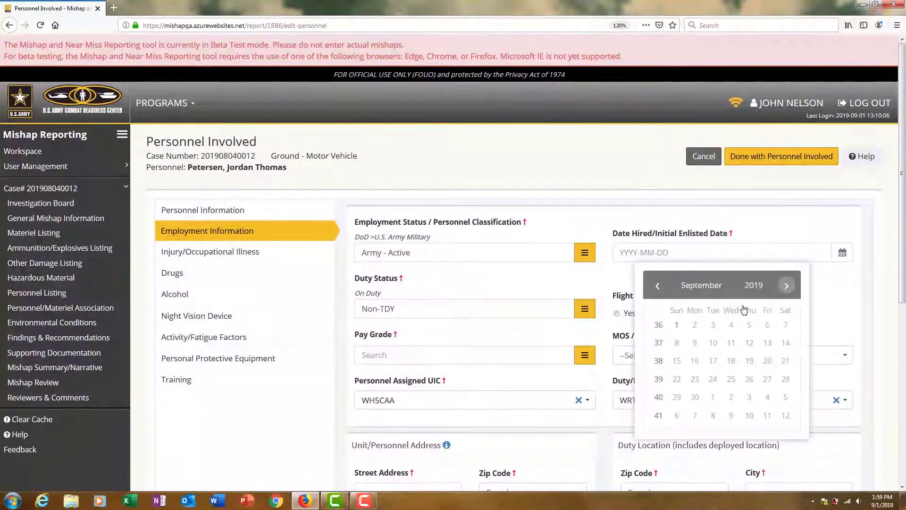
pyautogui.click(657, 286)
pyautogui.click(657, 285)
pyautogui.click(657, 286)
pyautogui.click(657, 286)
pyautogui.click(658, 286)
pyautogui.click(657, 286)
pyautogui.click(657, 285)
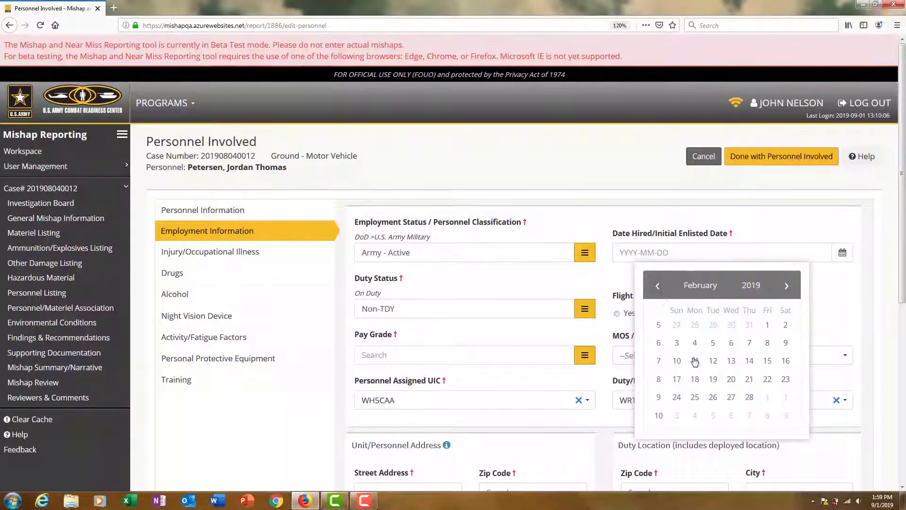
pyautogui.click(677, 360)
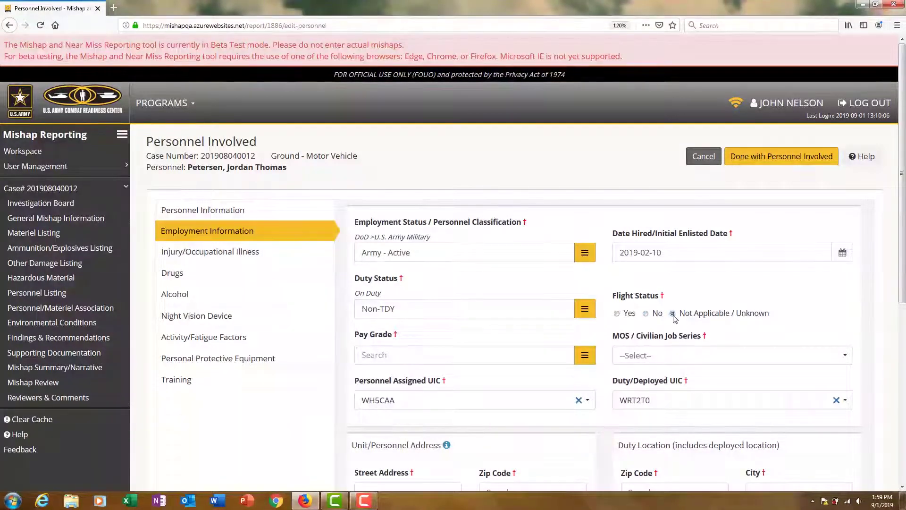
# Choose Enlisted (E-04) as the pay grade
pyautogui.click(584, 355)
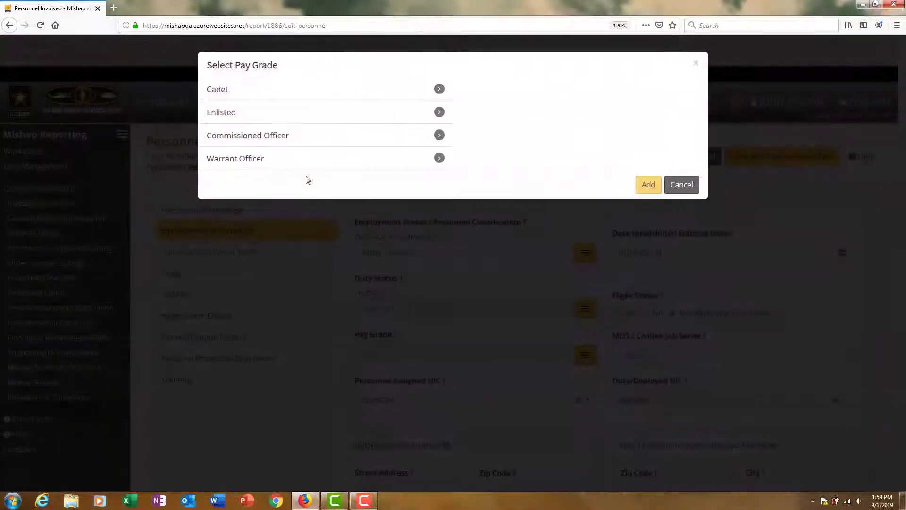
pyautogui.click(275, 114)
pyautogui.click(477, 160)
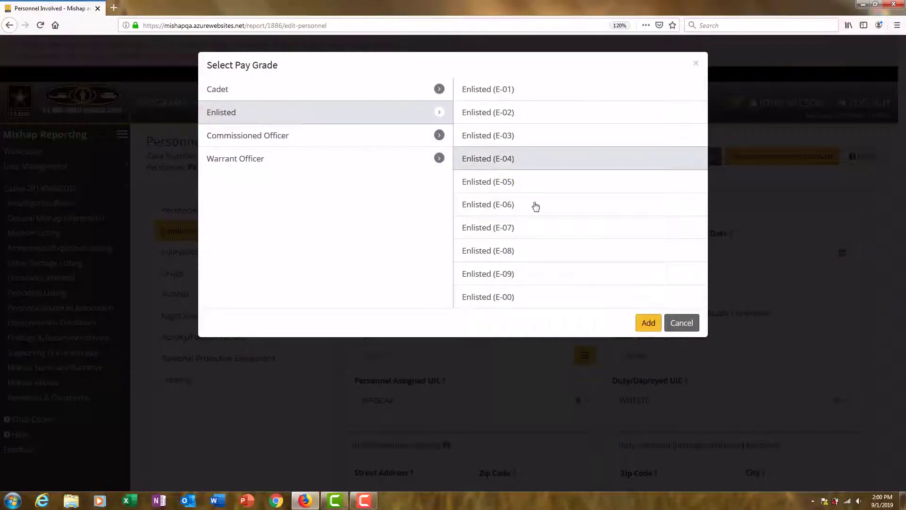
pyautogui.click(647, 322)
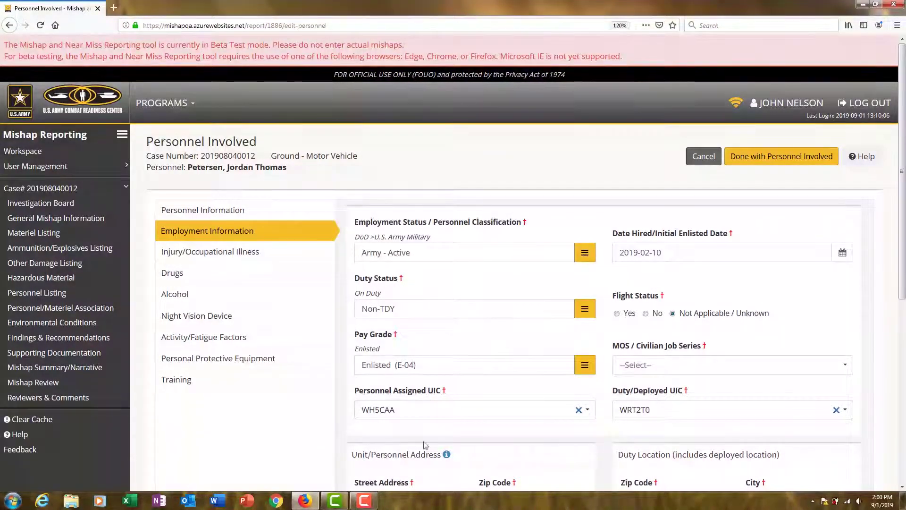
pyautogui.click(239, 253)
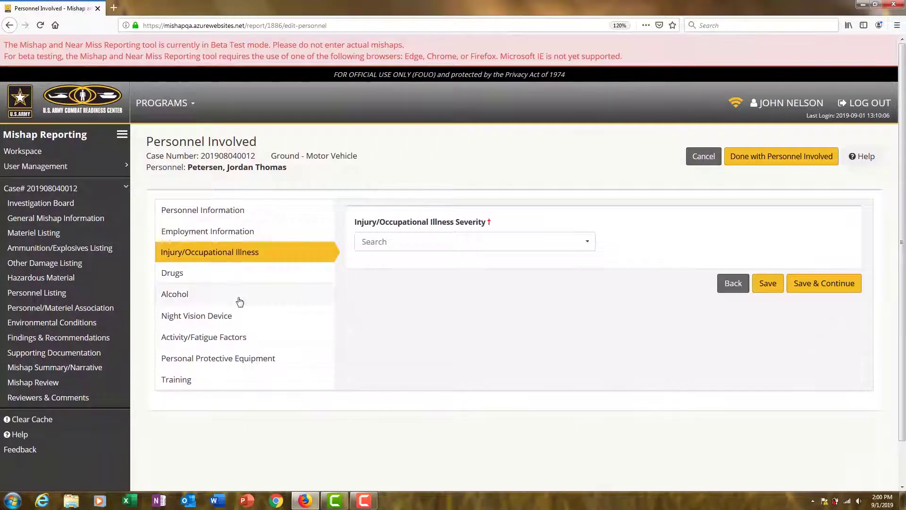
# Set severity to Lost Workday Case - Days Away From Work and cause to Struck By/Against or Crushed
pyautogui.click(584, 244)
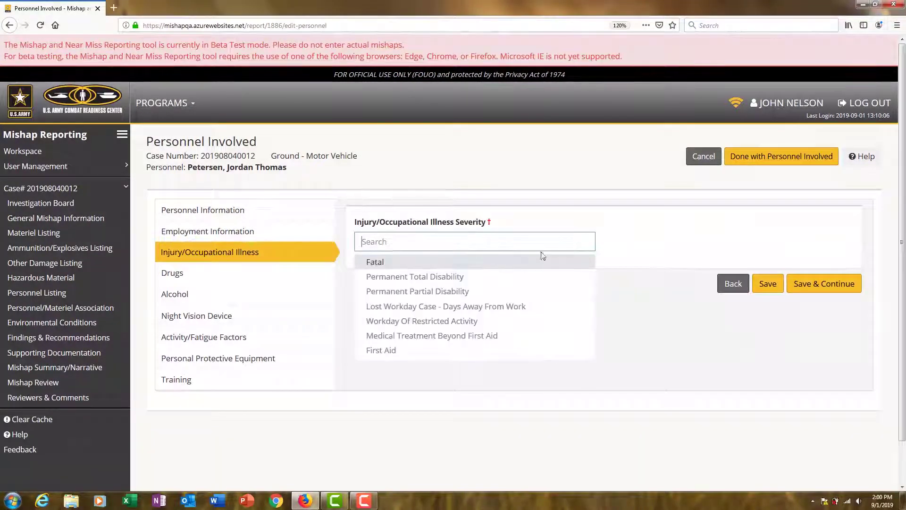
pyautogui.click(471, 306)
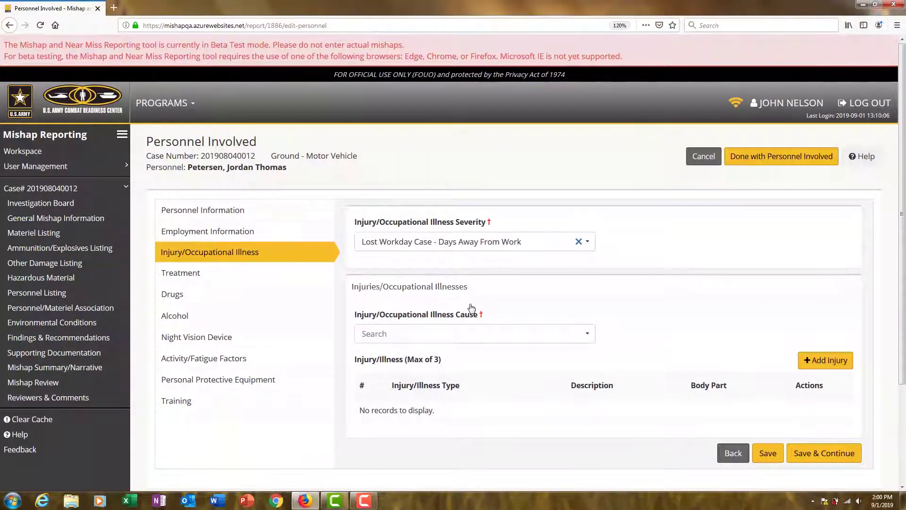
pyautogui.click(564, 334)
pyautogui.scroll(-2, 454, 393)
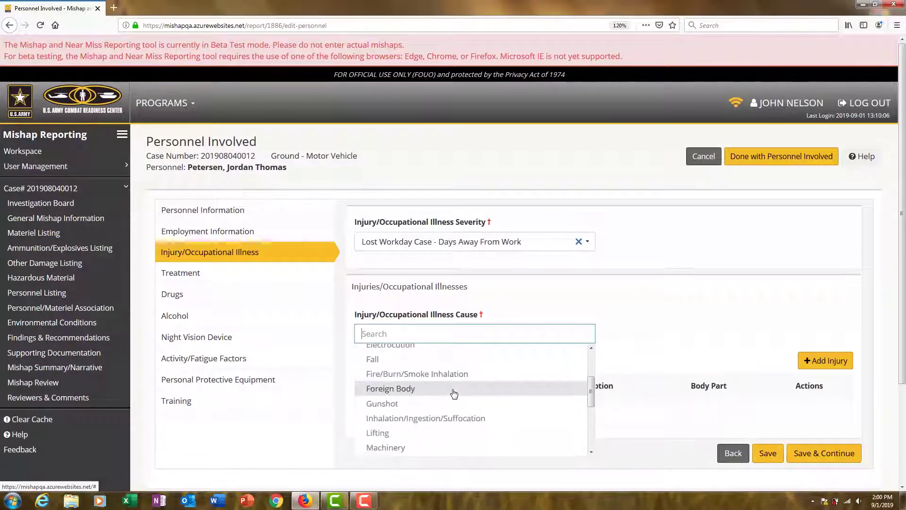
pyautogui.scroll(-4, 453, 393)
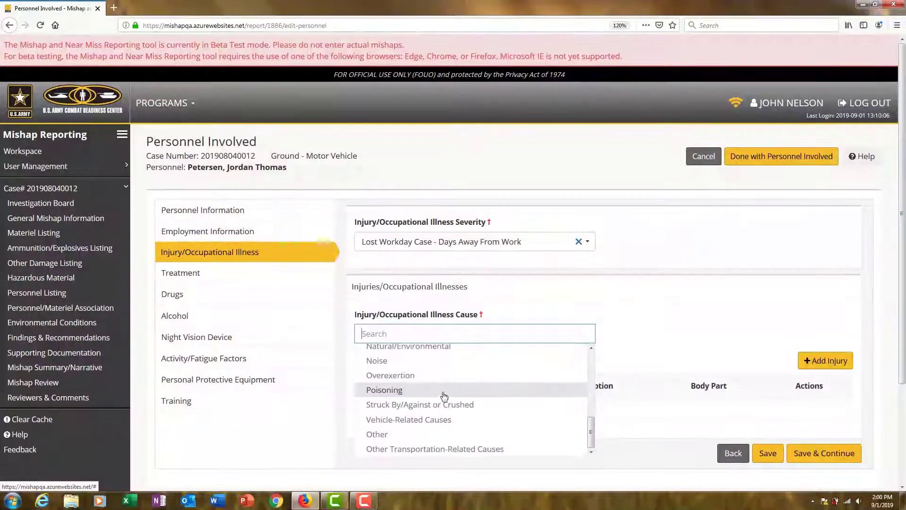
pyautogui.click(431, 405)
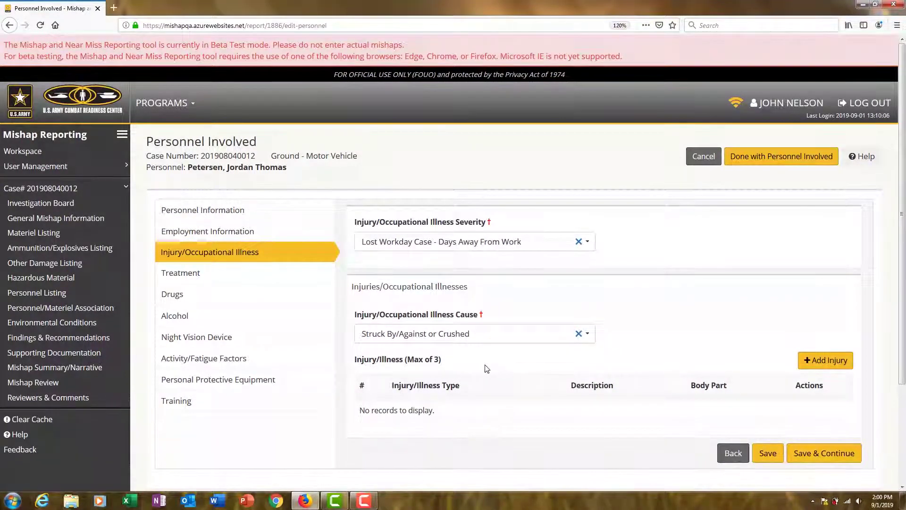
pyautogui.click(815, 365)
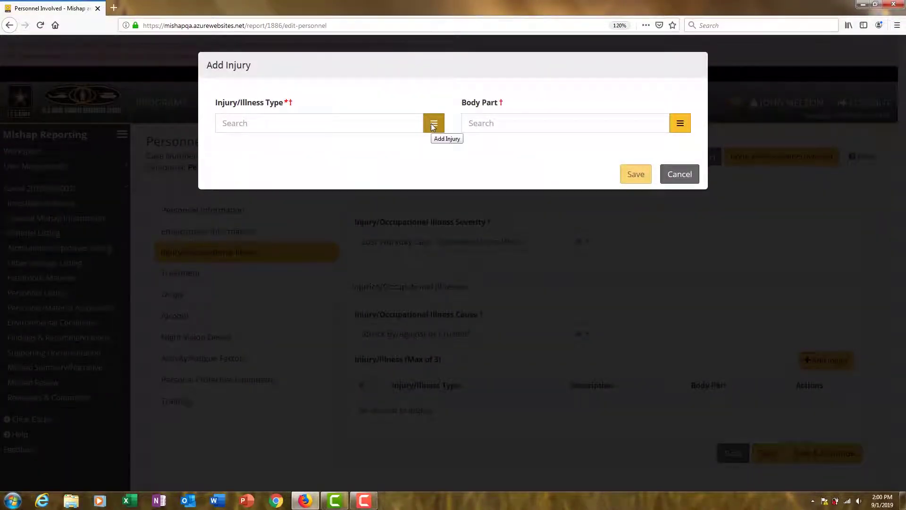
# Save an injury entry with type Concussion and body part Brain/Head/Skull
pyautogui.click(395, 121)
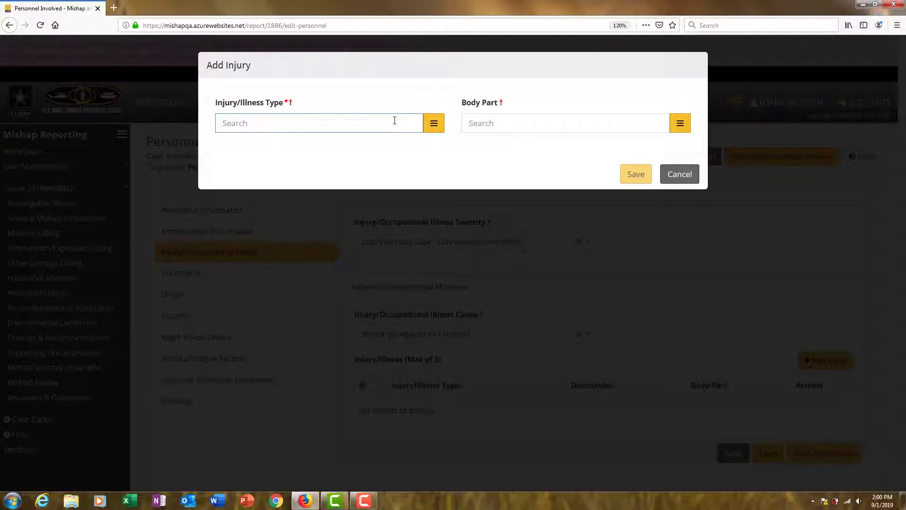
pyautogui.write('conc')
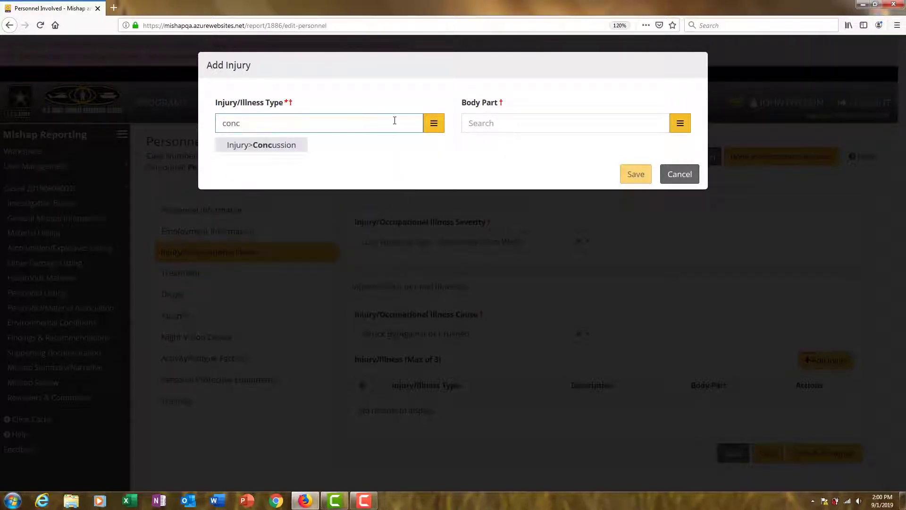
pyautogui.click(278, 145)
pyautogui.click(479, 136)
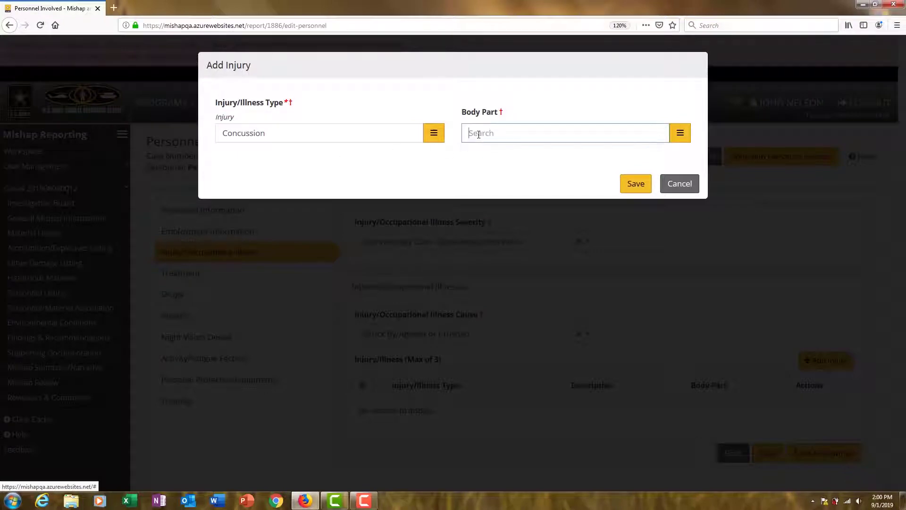
pyautogui.write('head')
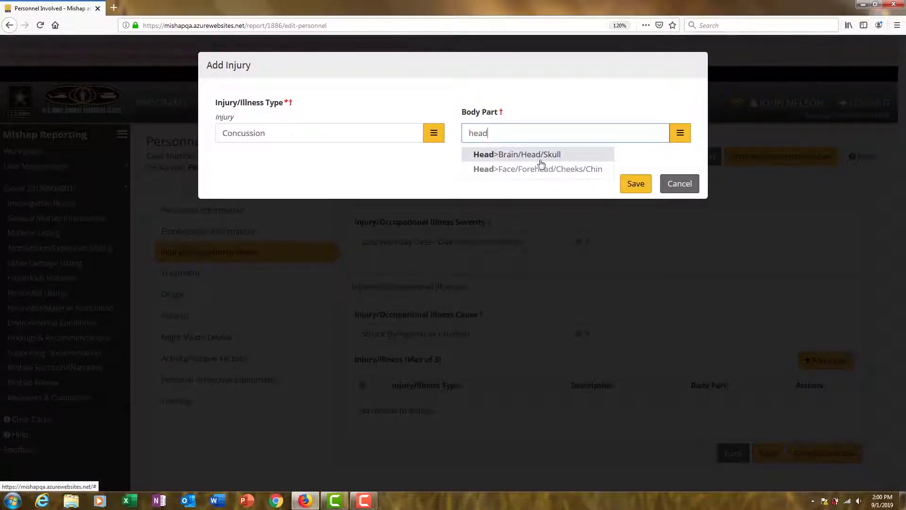
pyautogui.click(537, 156)
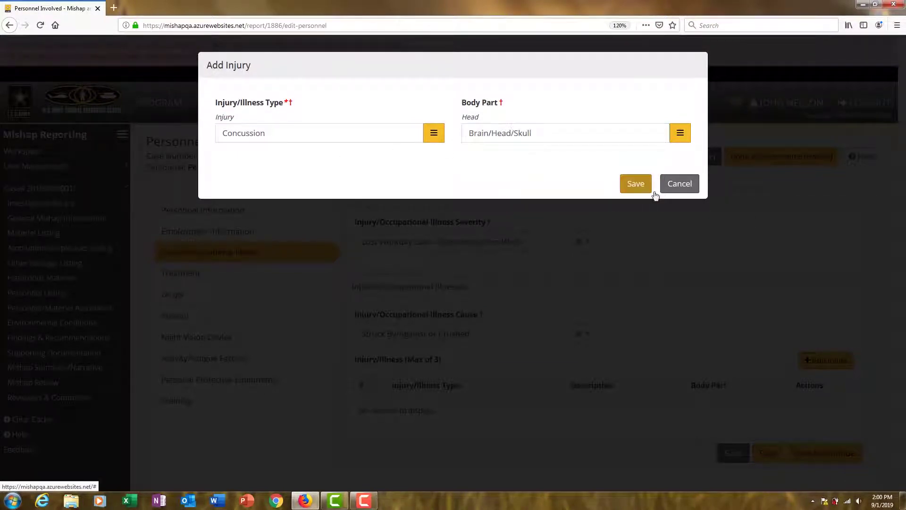
pyautogui.click(640, 189)
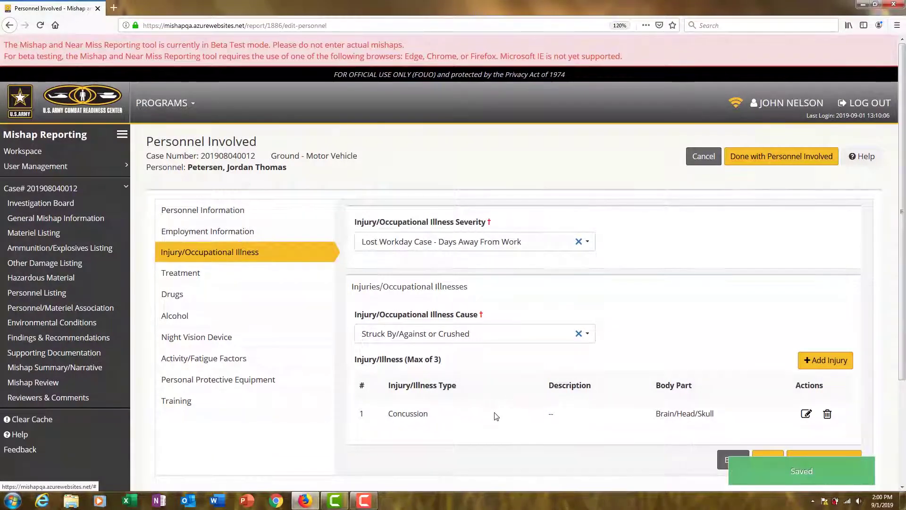
# Record emergency-room treatment with 2 days hospitalized and 5 days restricted duty
pyautogui.click(192, 279)
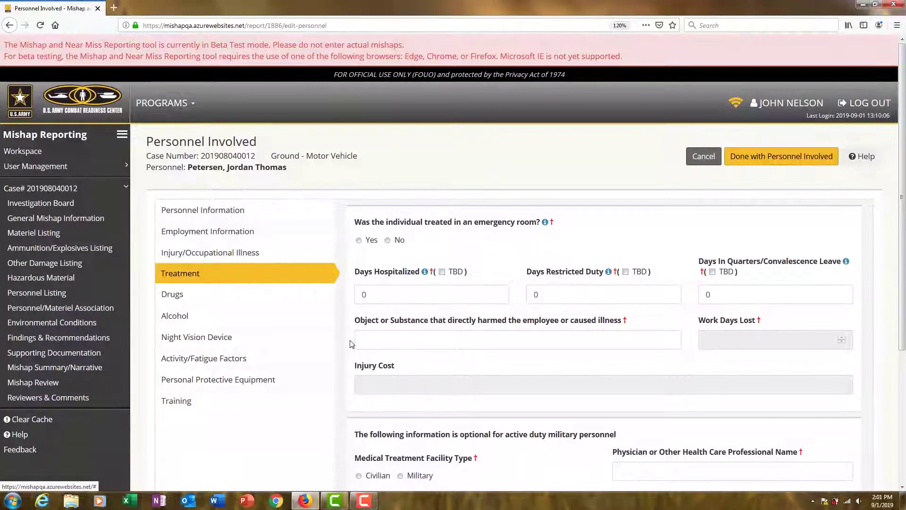
pyautogui.click(358, 240)
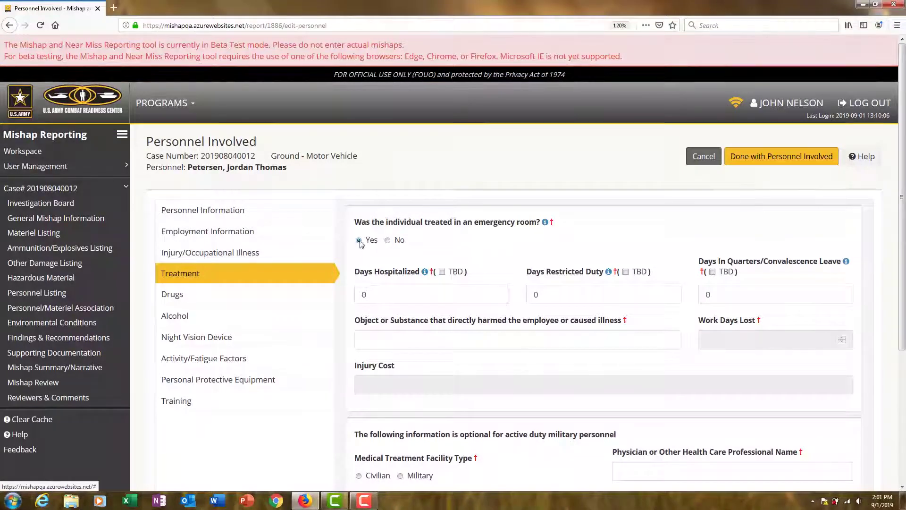
pyautogui.click(370, 296)
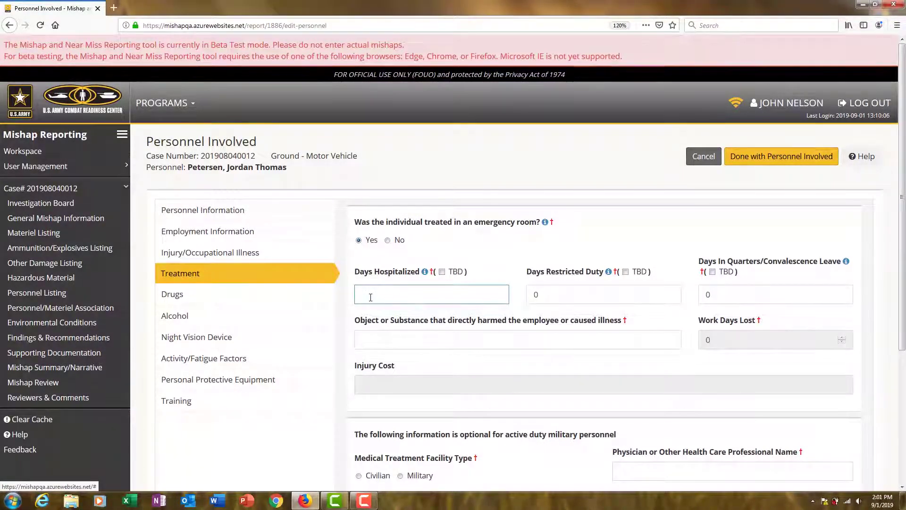
pyautogui.write('2')
pyautogui.doubleClick(533, 296)
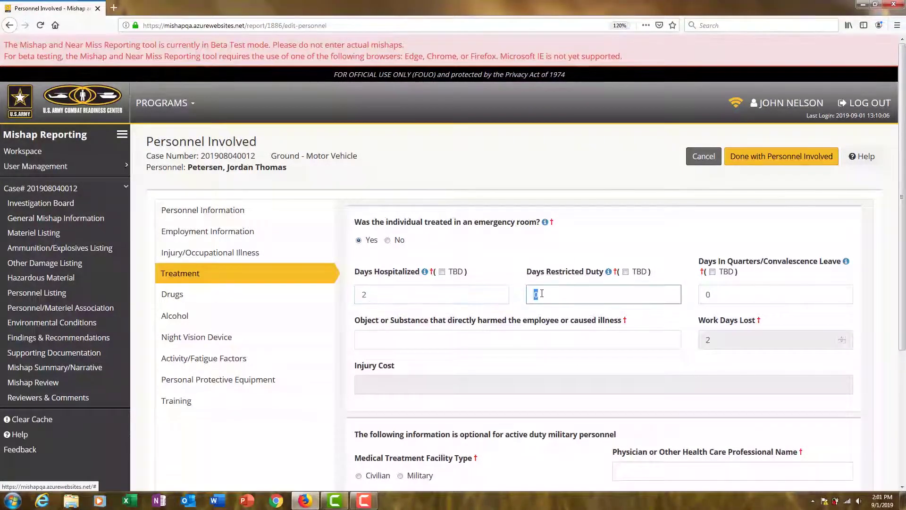
pyautogui.write('5')
# Enter 'Steering wheel and windshiel' as the harmful object or substance
pyautogui.click(452, 343)
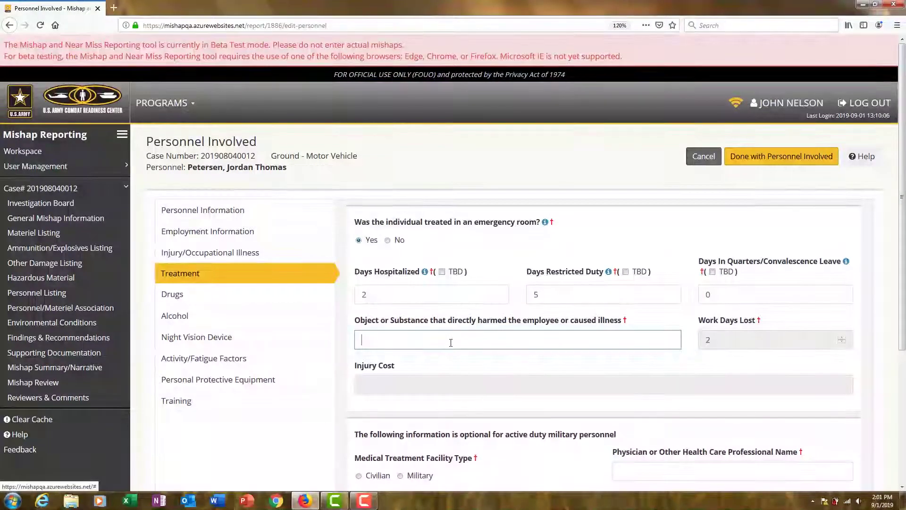
pyautogui.write('Steering wh')
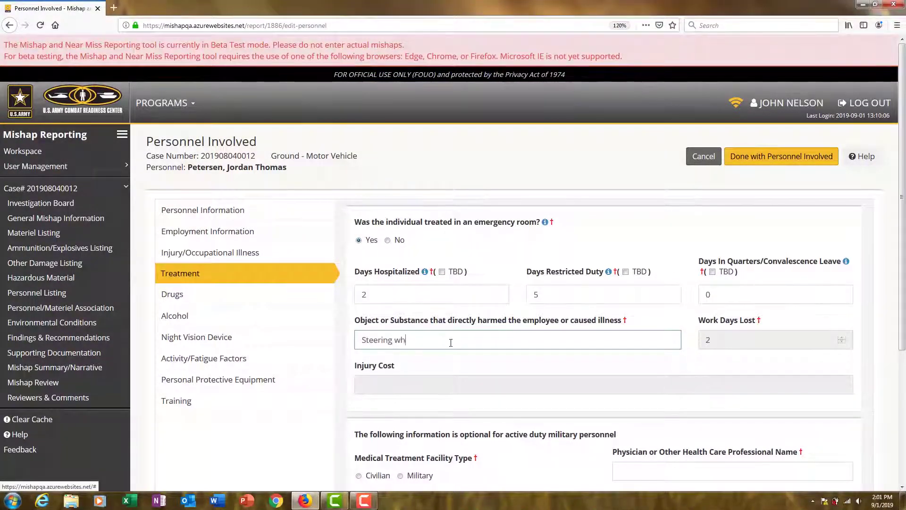
pyautogui.write('eel and windshield')
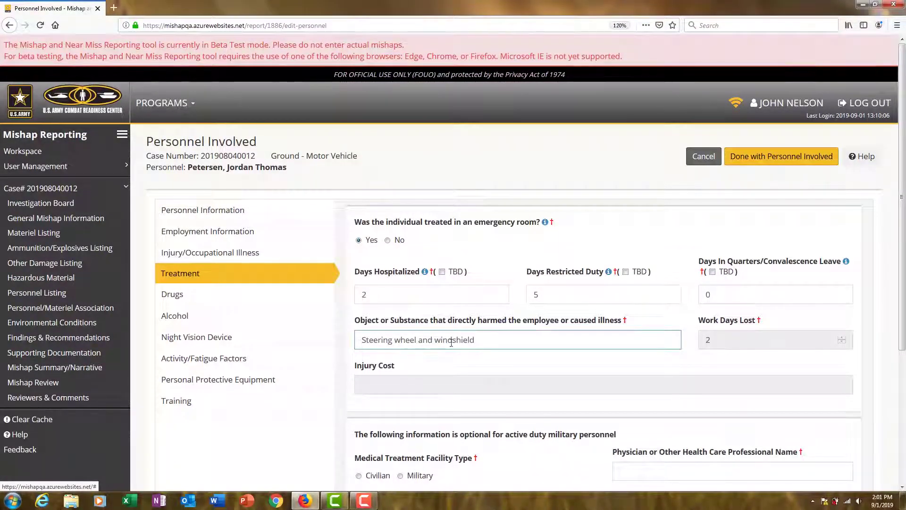
pyautogui.click(462, 413)
pyautogui.scroll(-3, 462, 413)
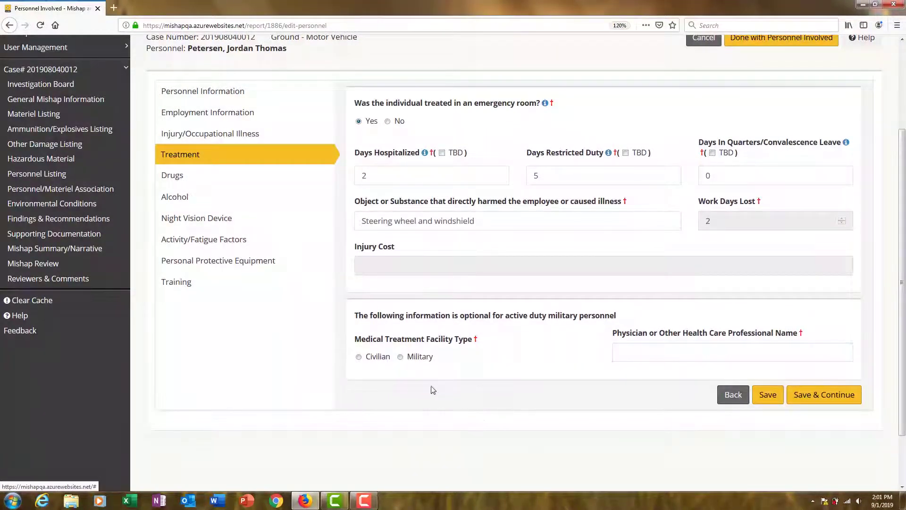
# Mark the facility as military, choose LYSTER AHC, and enter the physician's name
pyautogui.click(401, 358)
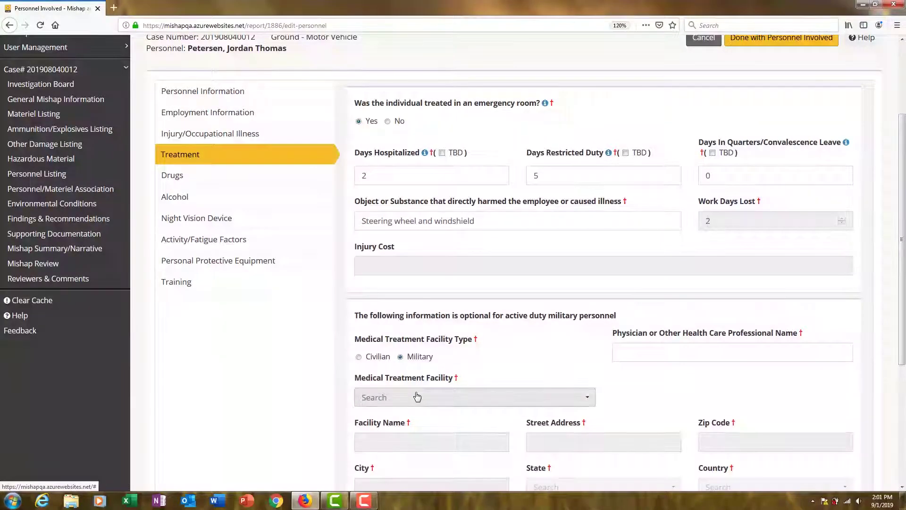
pyautogui.click(424, 395)
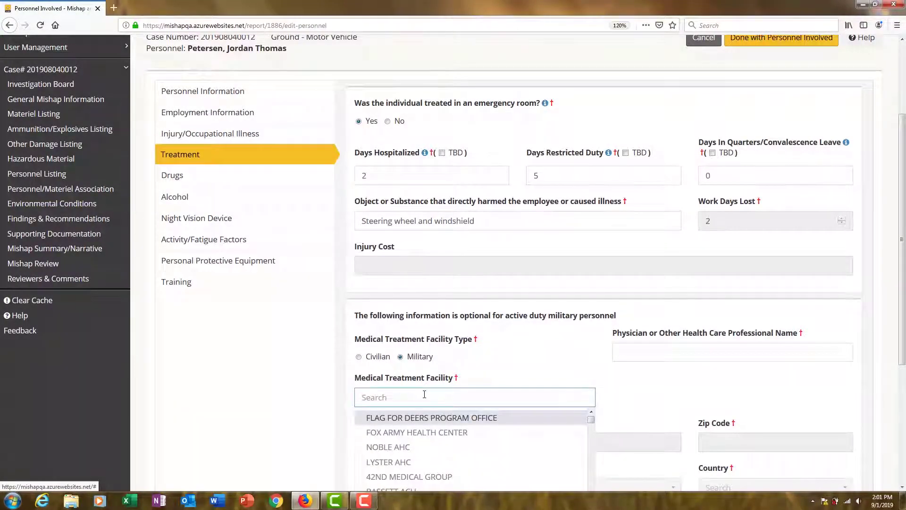
pyautogui.write('lyster')
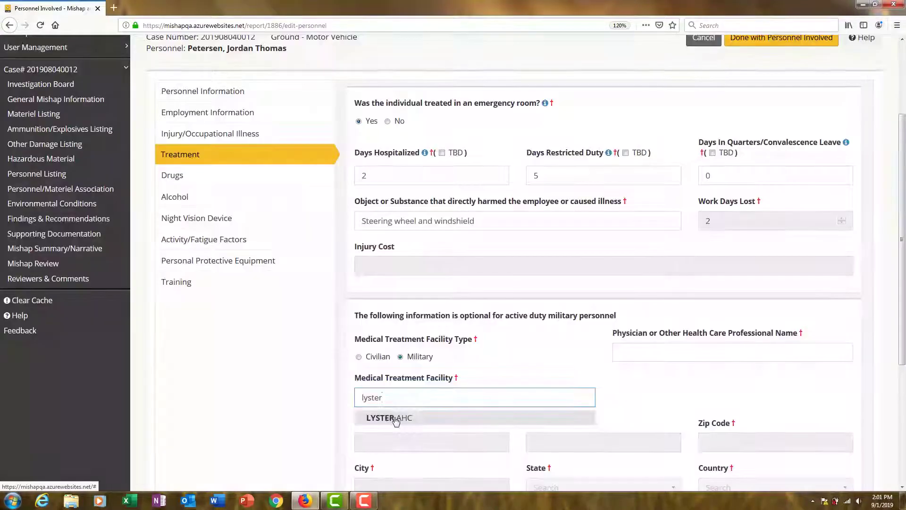
pyautogui.click(403, 421)
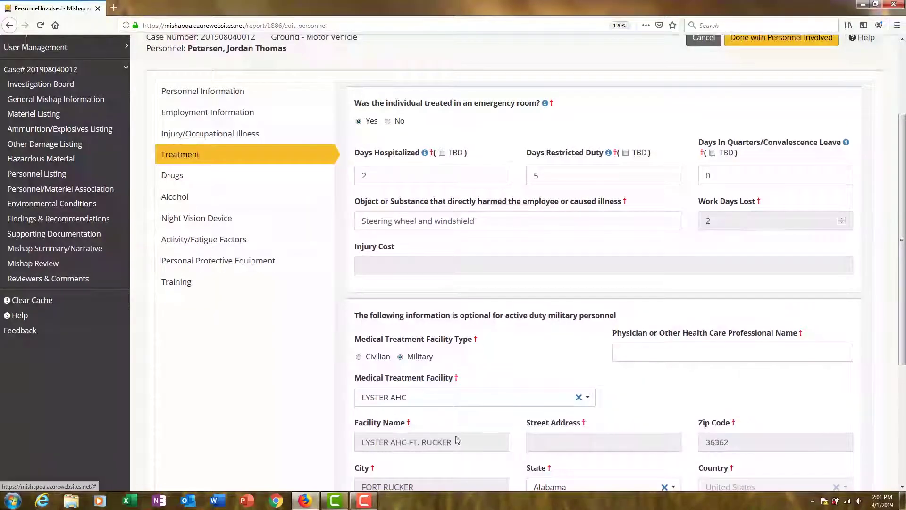
pyautogui.click(670, 357)
pyautogui.write('Dr. Jo')
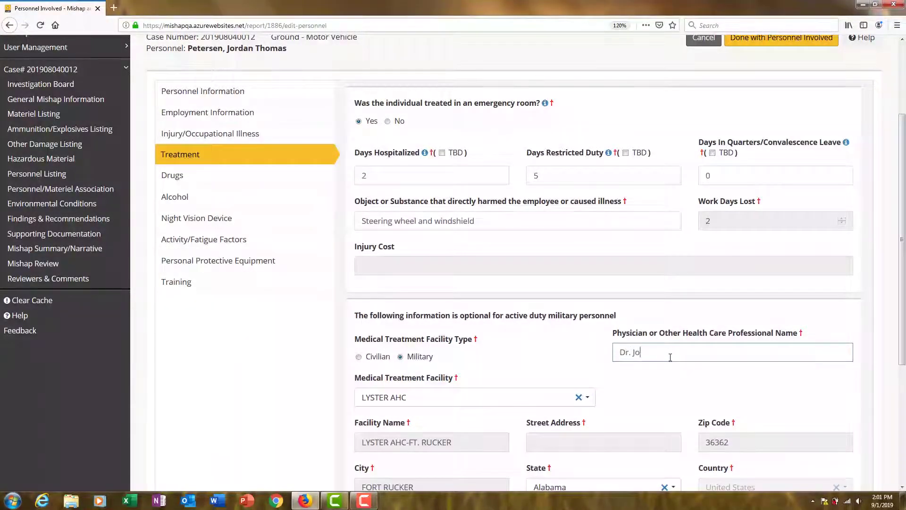
pyautogui.write('nes')
pyautogui.click(662, 379)
pyautogui.scroll(-3, 656, 385)
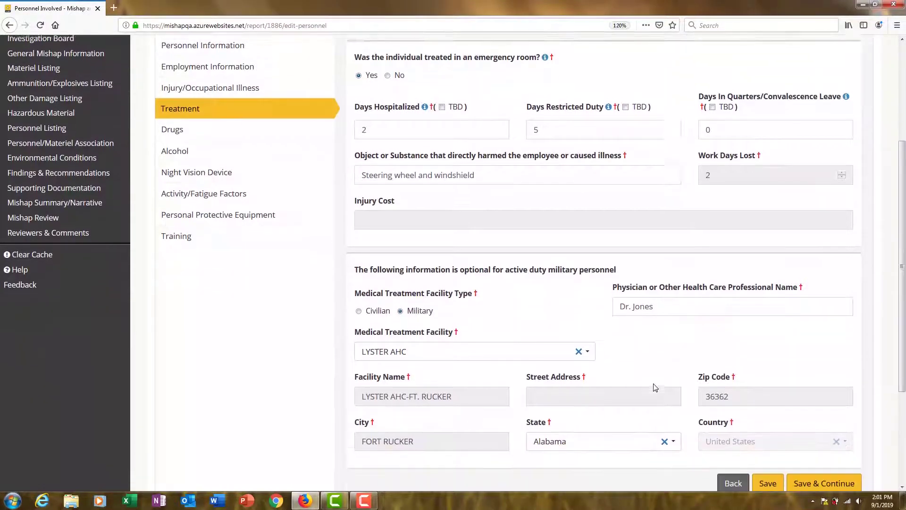
pyautogui.scroll(3, 621, 376)
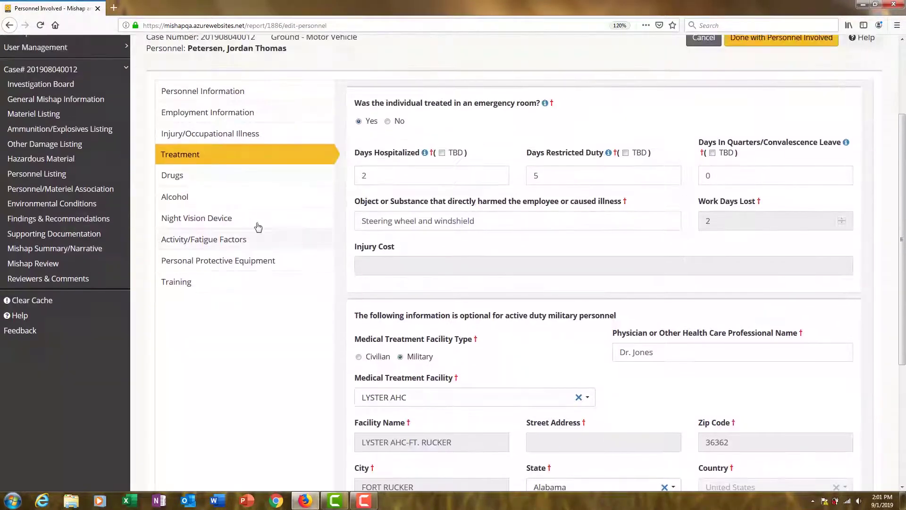
pyautogui.click(182, 179)
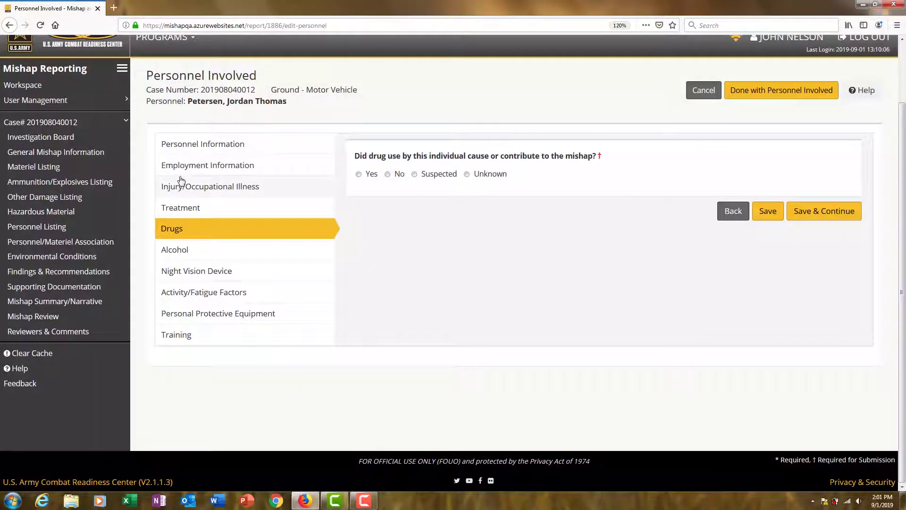
# Answer No to drug involvement and No to alcohol involvement
pyautogui.click(387, 174)
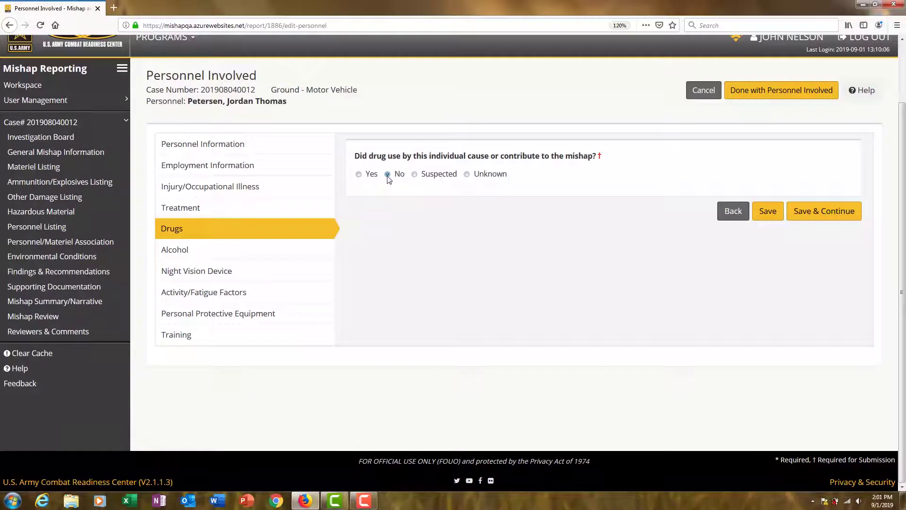
pyautogui.click(359, 174)
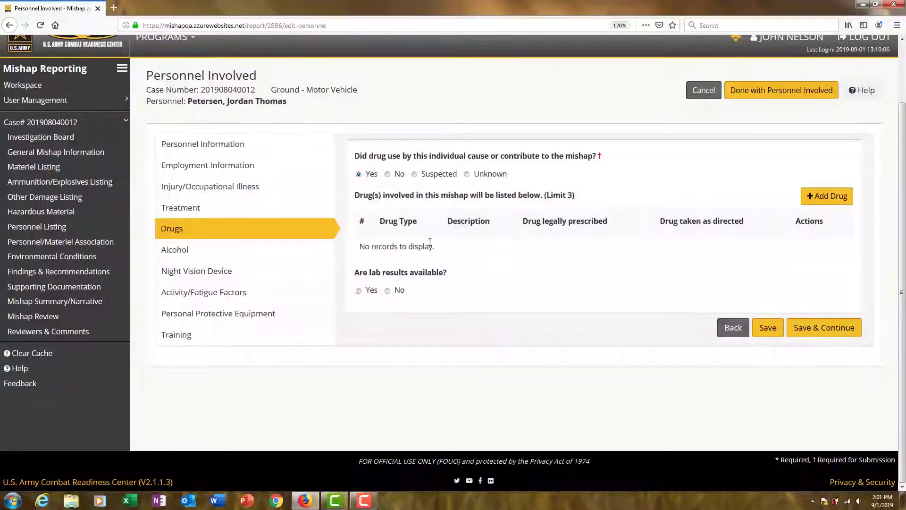
pyautogui.click(387, 174)
pyautogui.click(203, 254)
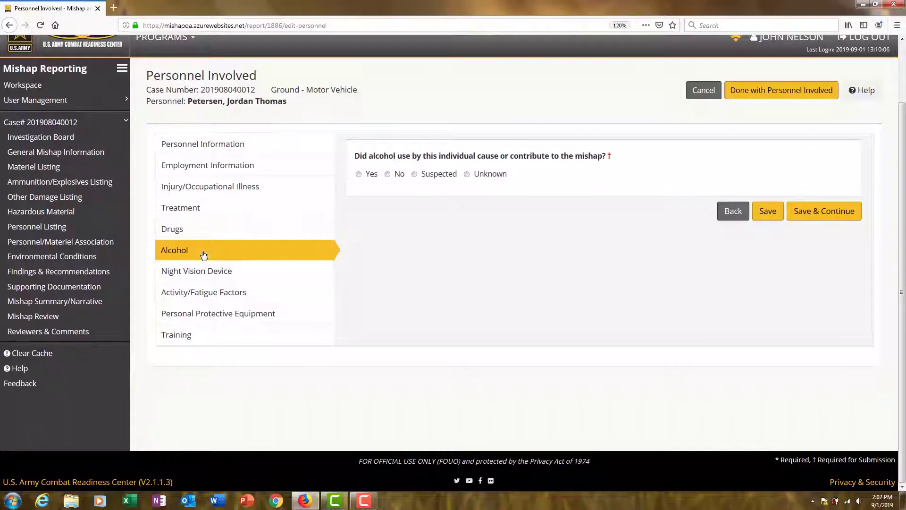
pyautogui.click(359, 176)
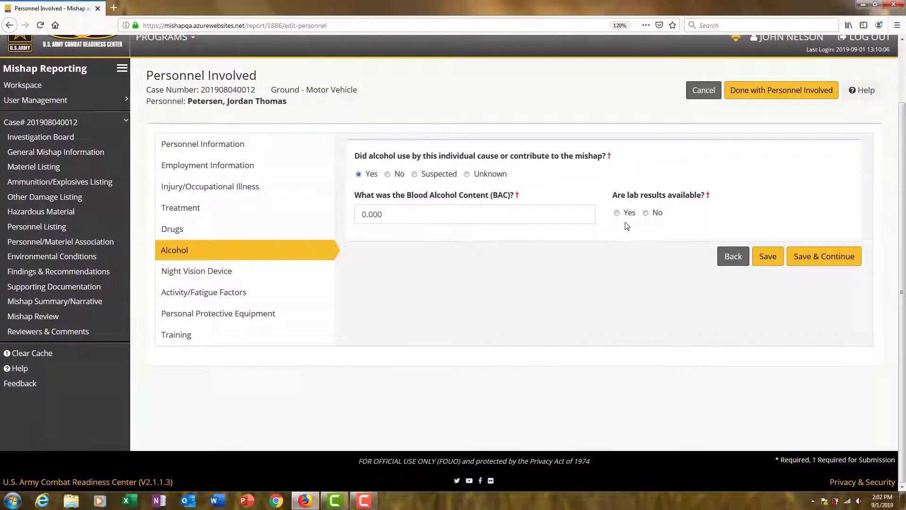
pyautogui.click(388, 176)
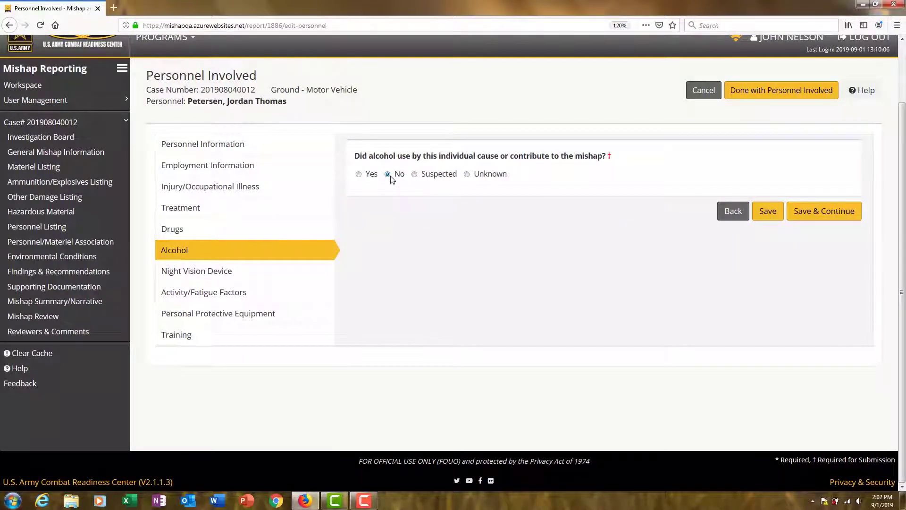
pyautogui.click(245, 278)
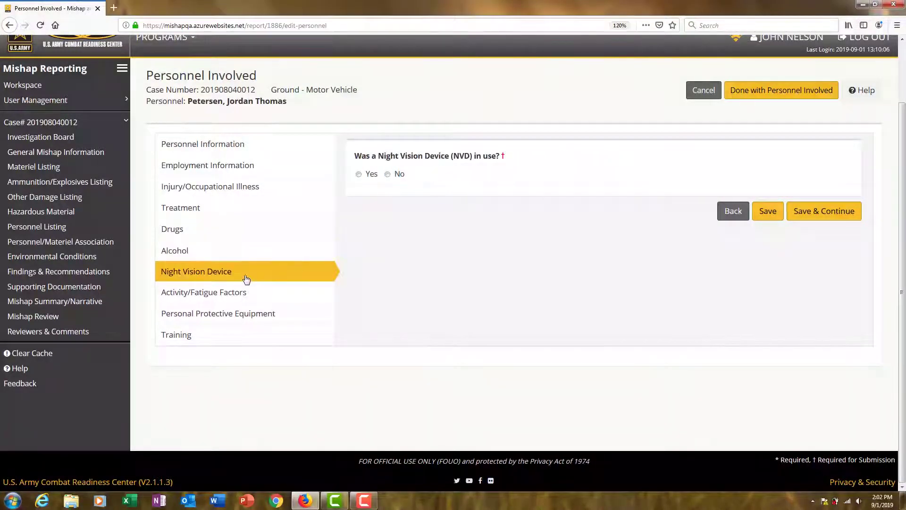
# Answer No to night vision device use and Yes to PPE issues
pyautogui.click(388, 174)
pyautogui.click(245, 293)
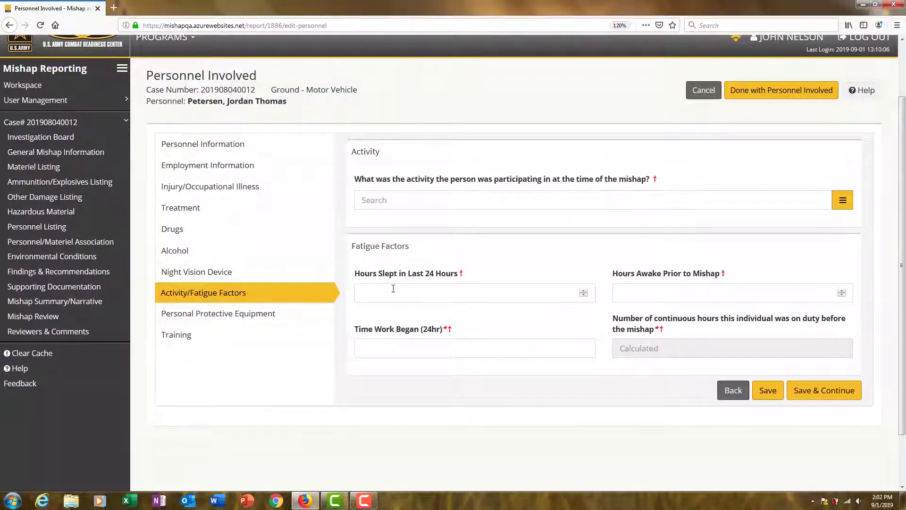
pyautogui.click(222, 319)
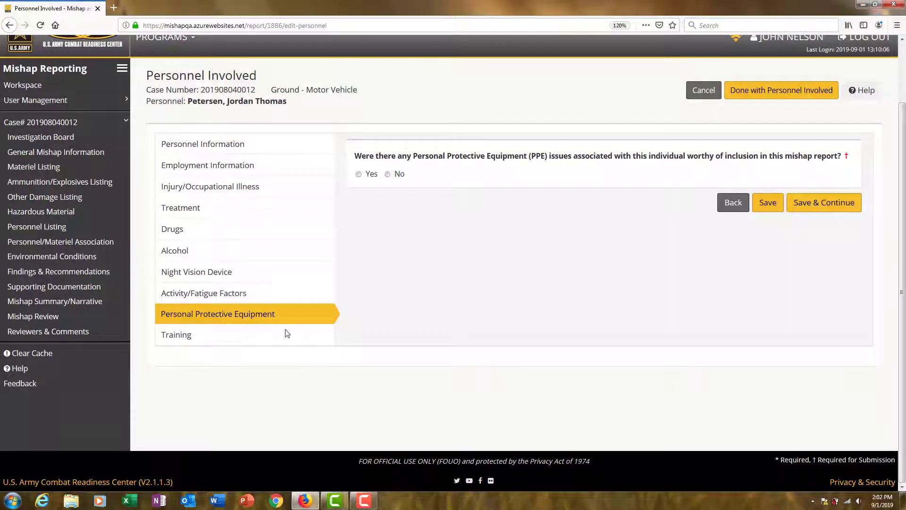
pyautogui.click(359, 175)
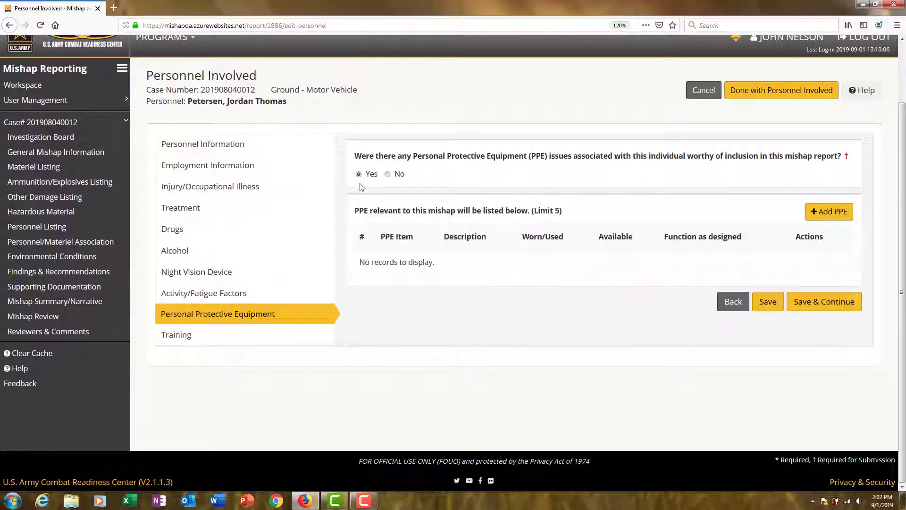
# Save a Seat Belt PPE entry: worn No, available Yes, reason 'Solider violated proto'
pyautogui.click(825, 212)
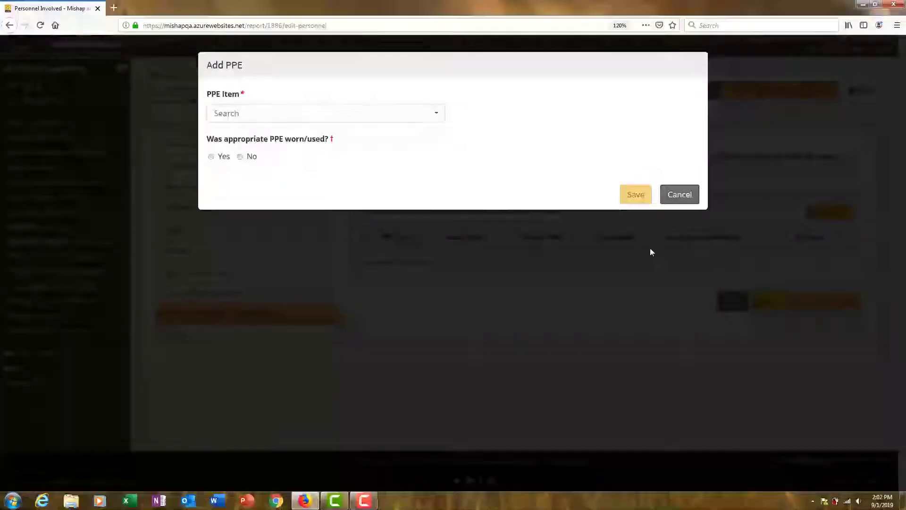
pyautogui.click(365, 115)
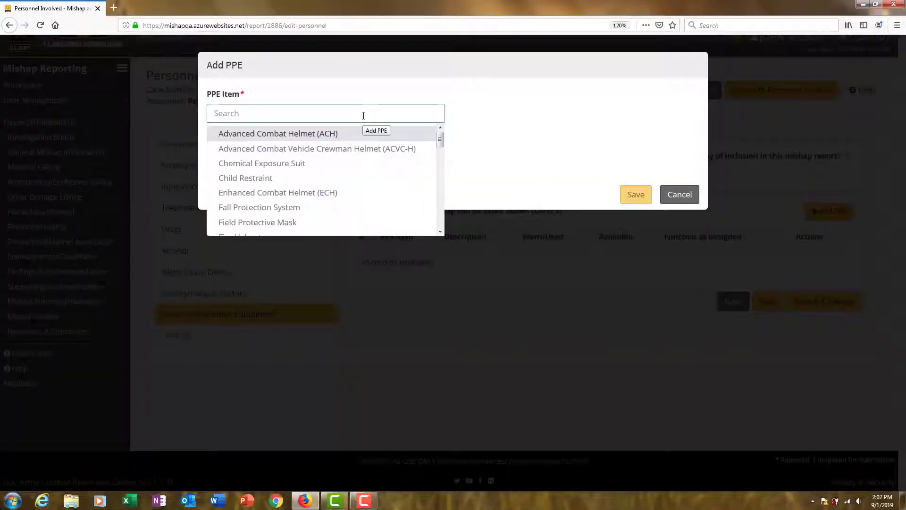
pyautogui.write('seat')
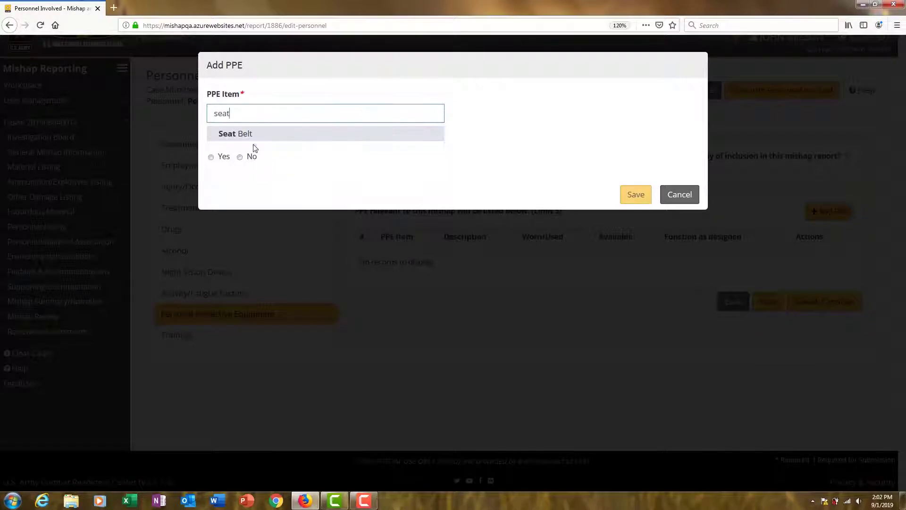
pyautogui.click(248, 135)
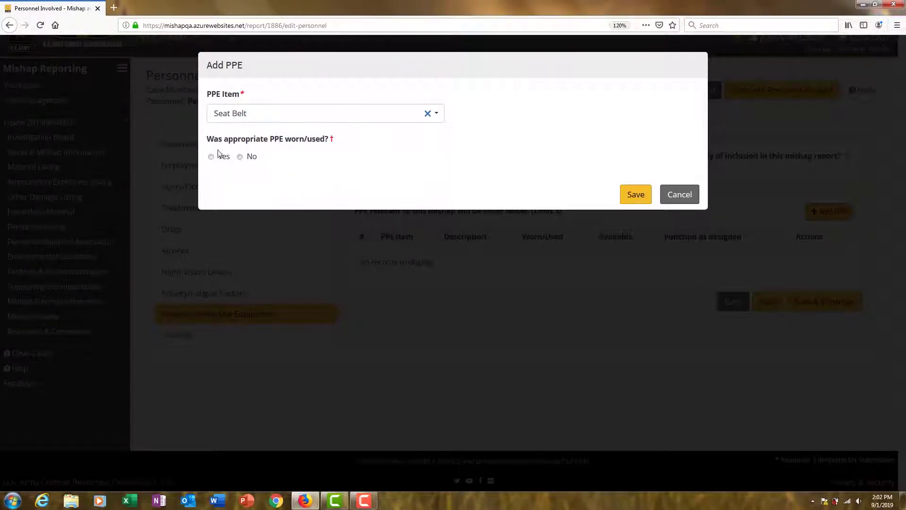
pyautogui.click(244, 158)
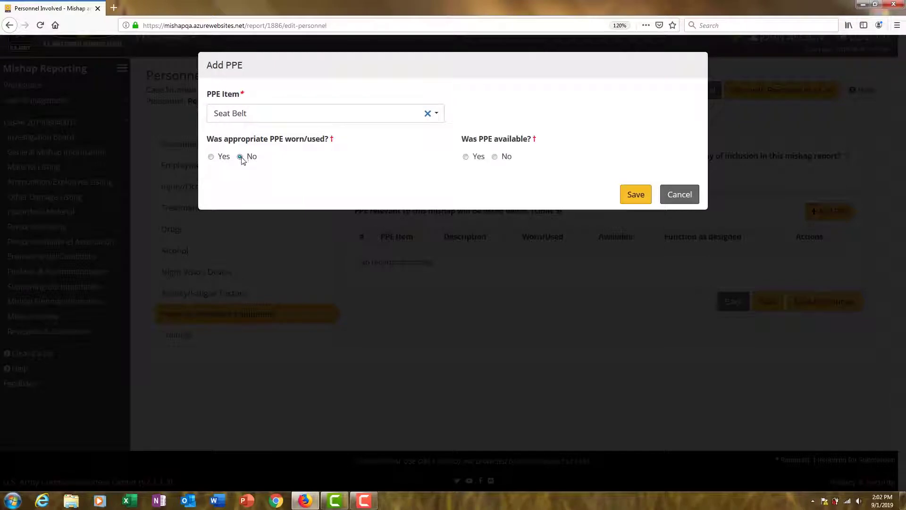
pyautogui.click(465, 156)
pyautogui.click(399, 197)
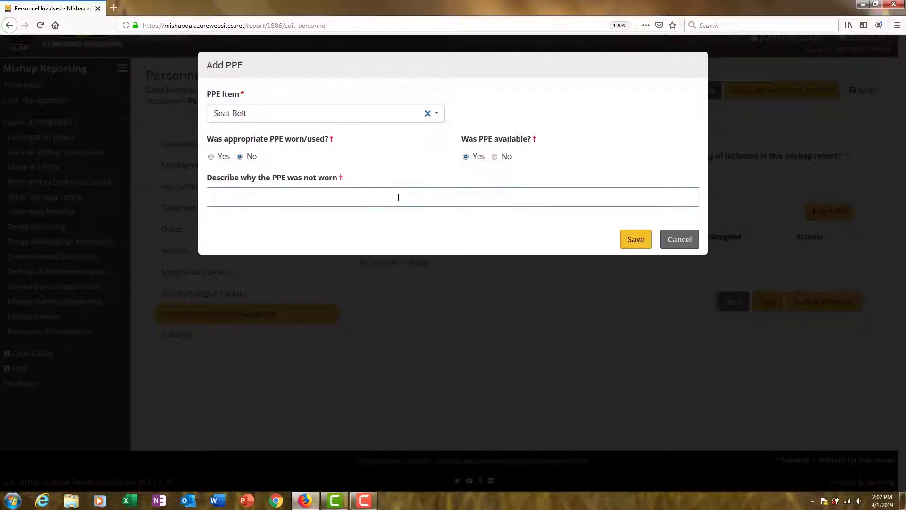
pyautogui.write('Solider vio')
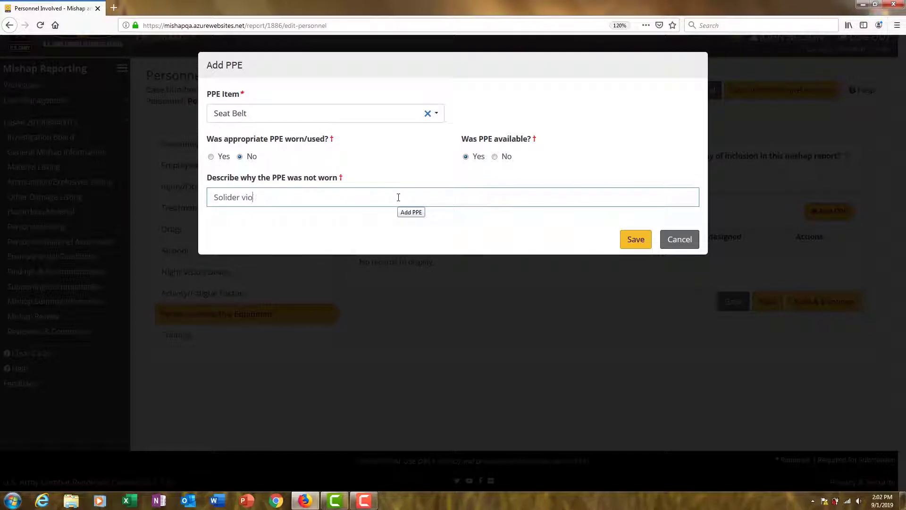
pyautogui.write('lated protocol')
pyautogui.click(636, 239)
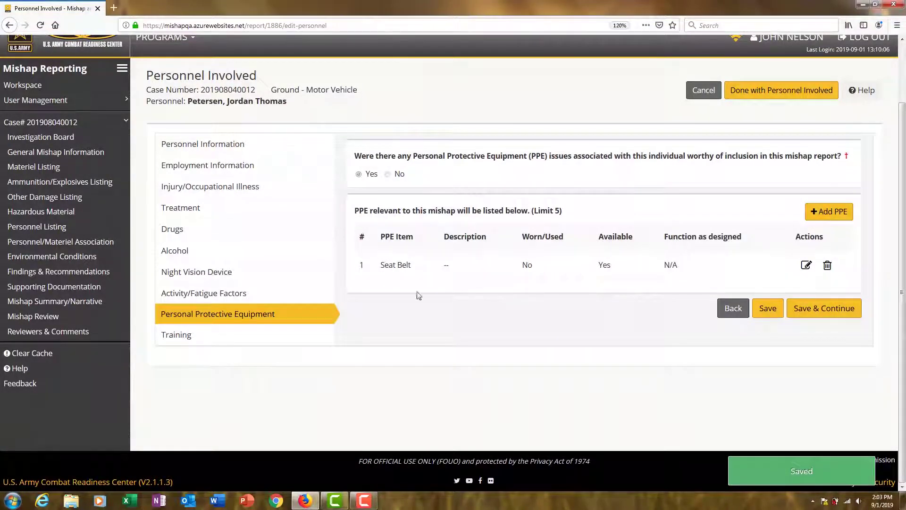
# Switch the personnel form to its Training section
pyautogui.click(177, 340)
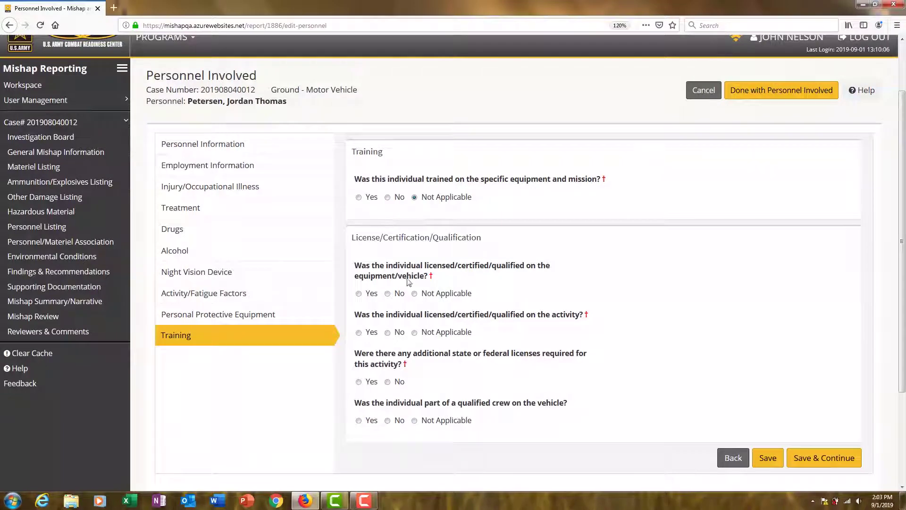
# Mark the person vehicle-licensed, qualified 2013-05-15, not a qualified crew member, and save
pyautogui.click(359, 293)
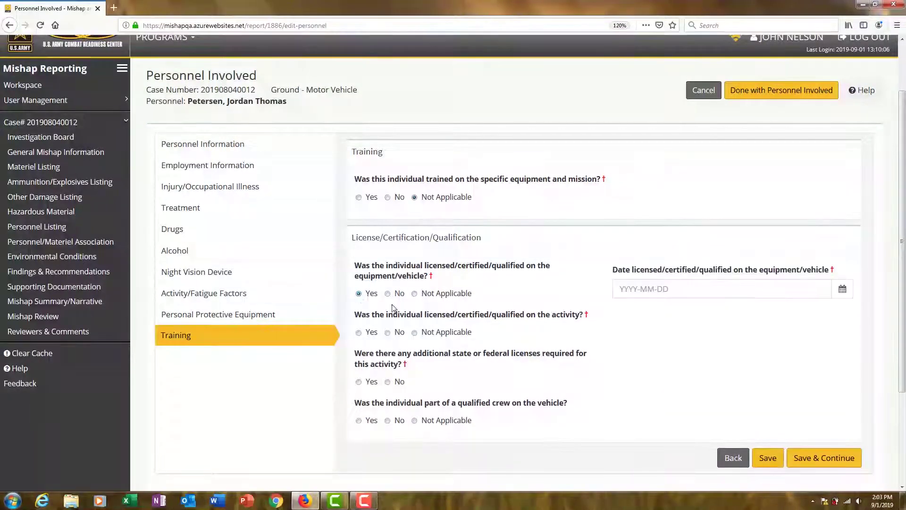
pyautogui.click(842, 290)
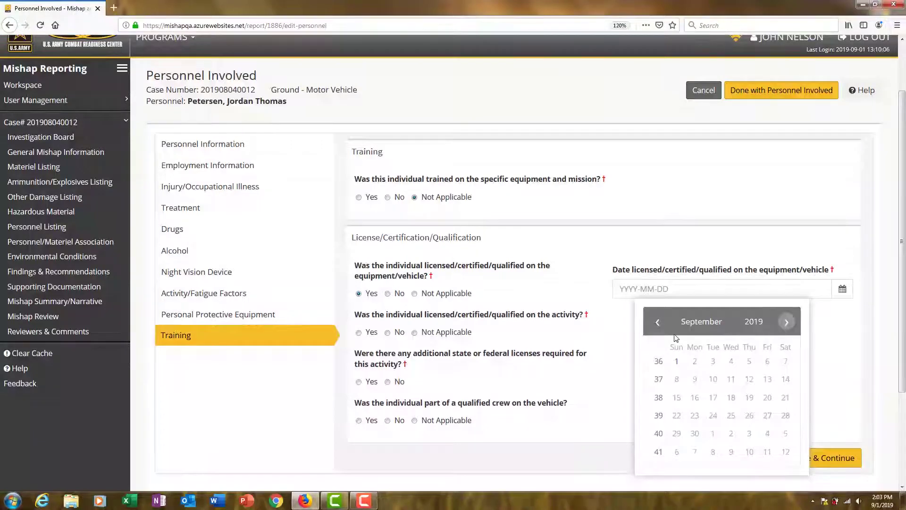
pyautogui.click(753, 322)
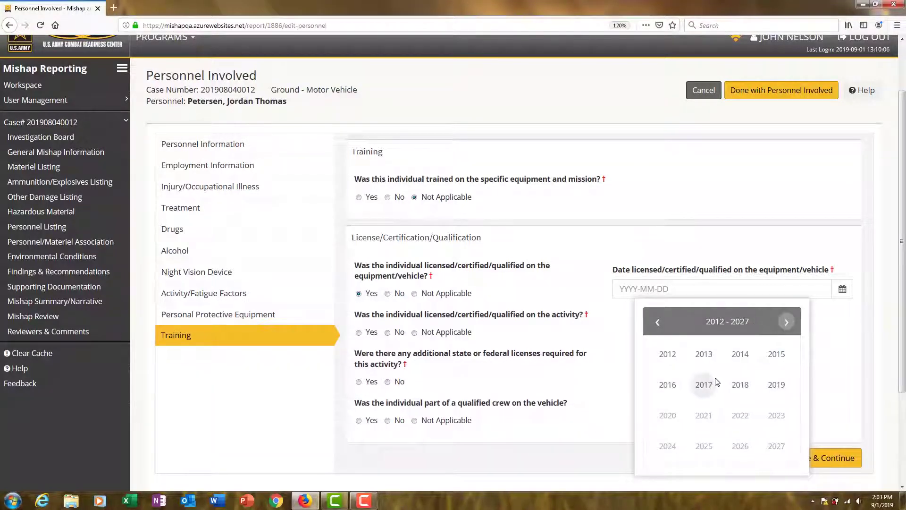
pyautogui.click(703, 355)
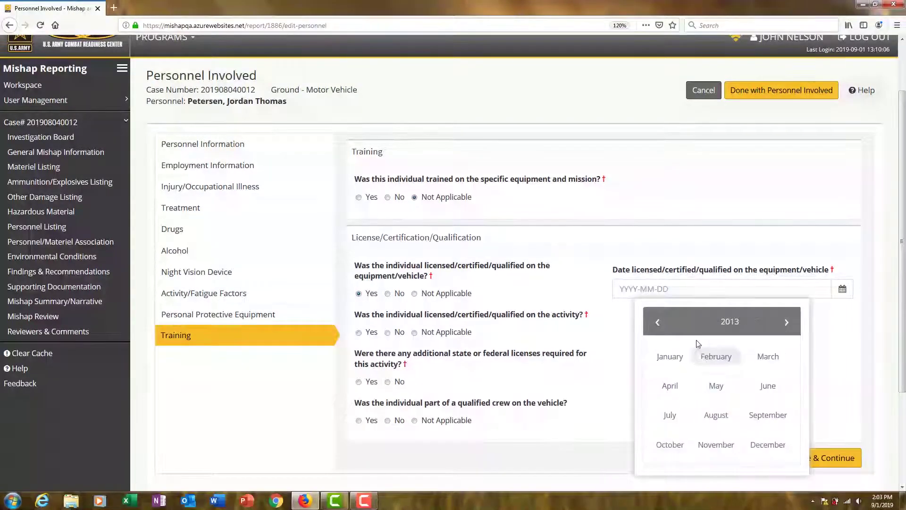
pyautogui.click(710, 386)
pyautogui.click(734, 401)
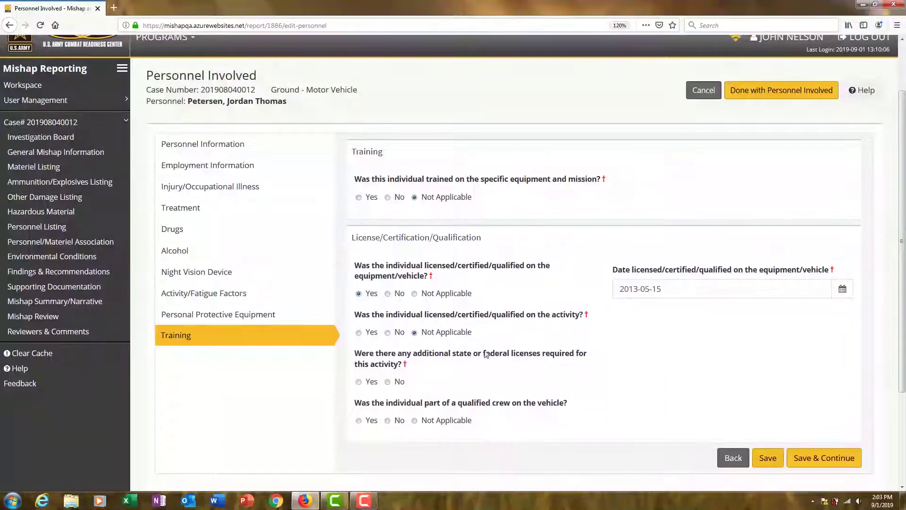
pyautogui.click(387, 420)
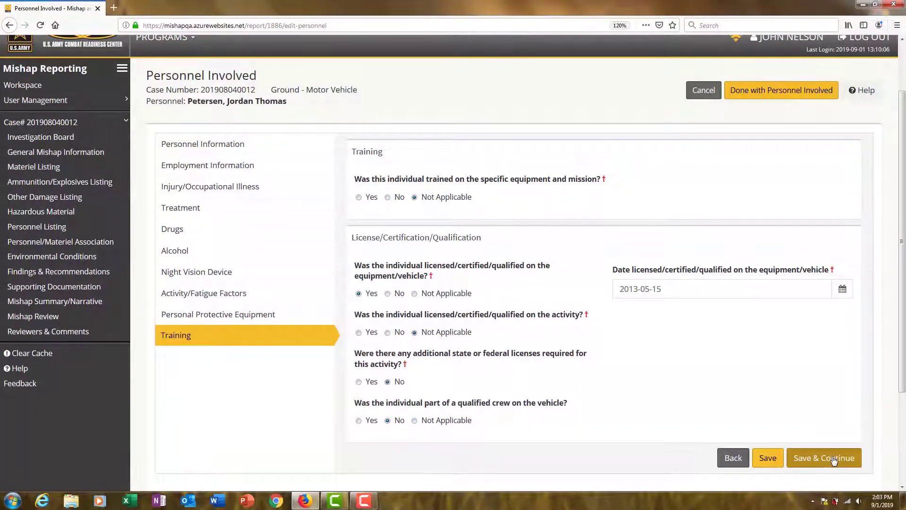
pyautogui.click(833, 457)
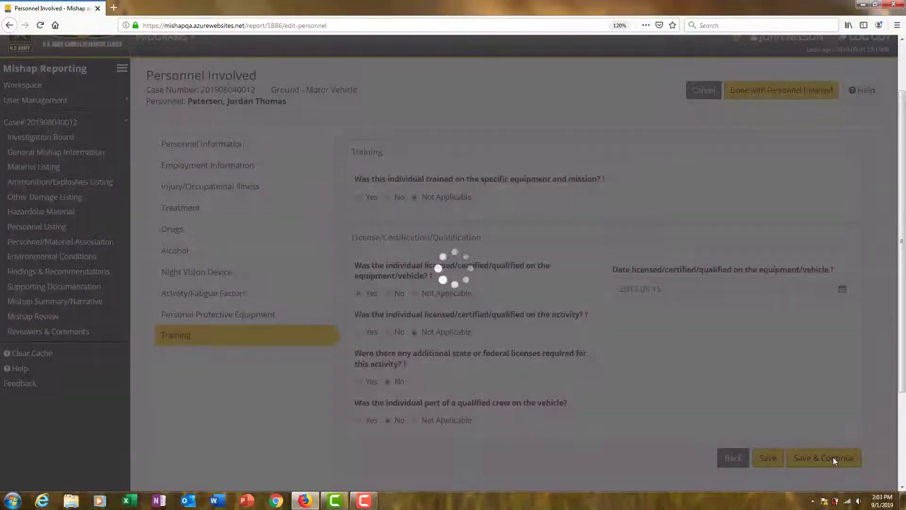